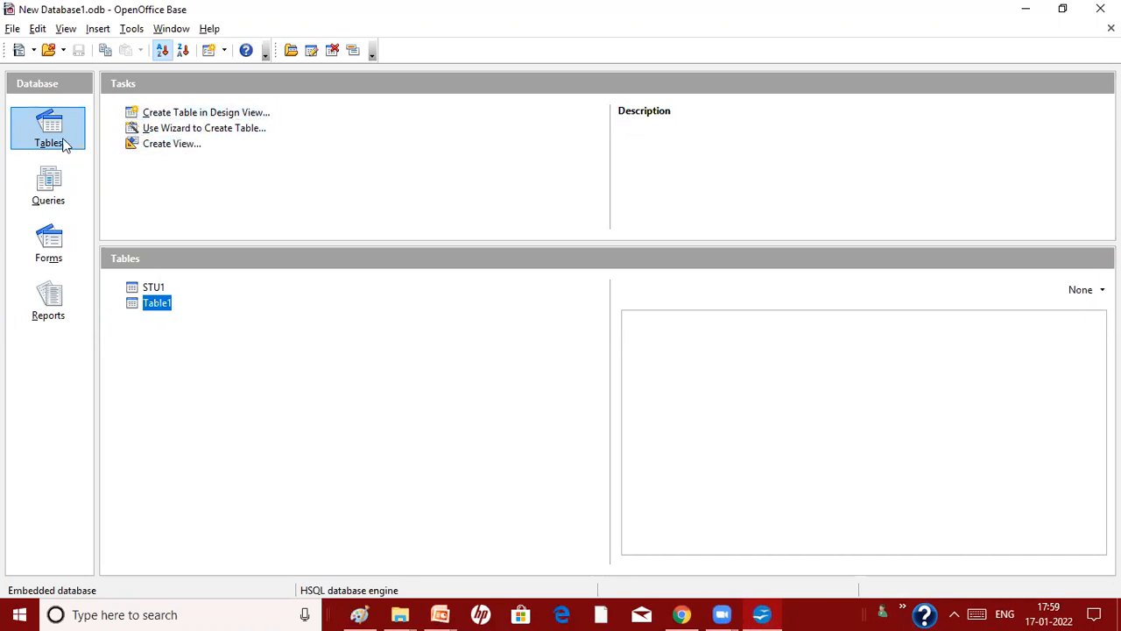
Start a new table in Design View from the database's Tables section
{"action": "left_click", "coordinate": [216, 114]}
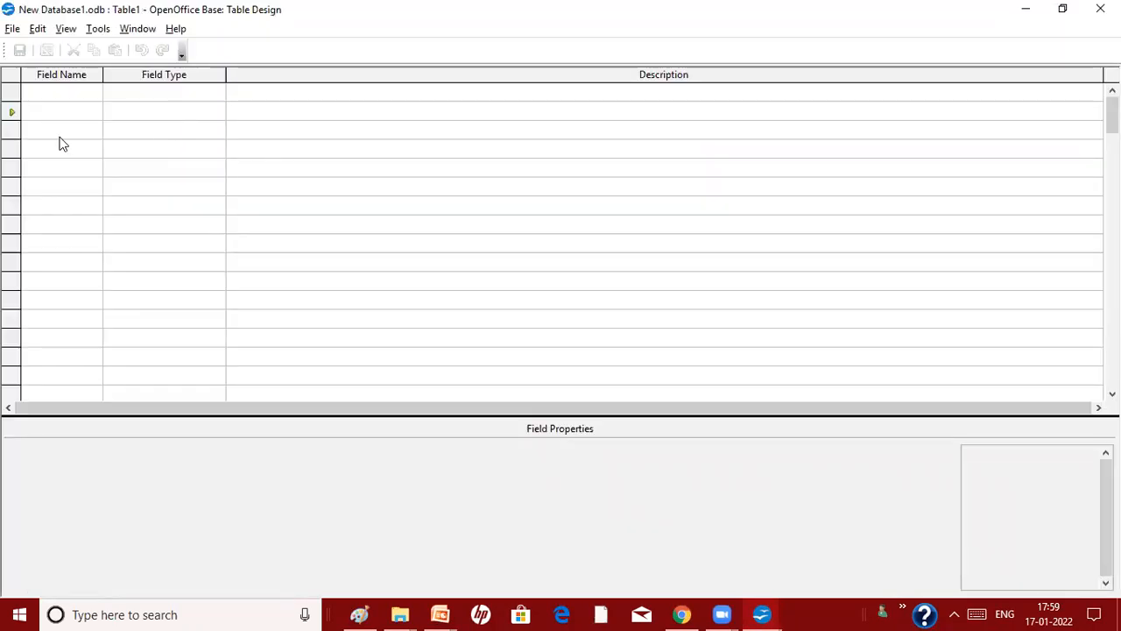
Name the first field RollNo and move down to the second row
{"action": "left_click", "coordinate": [70, 98]}
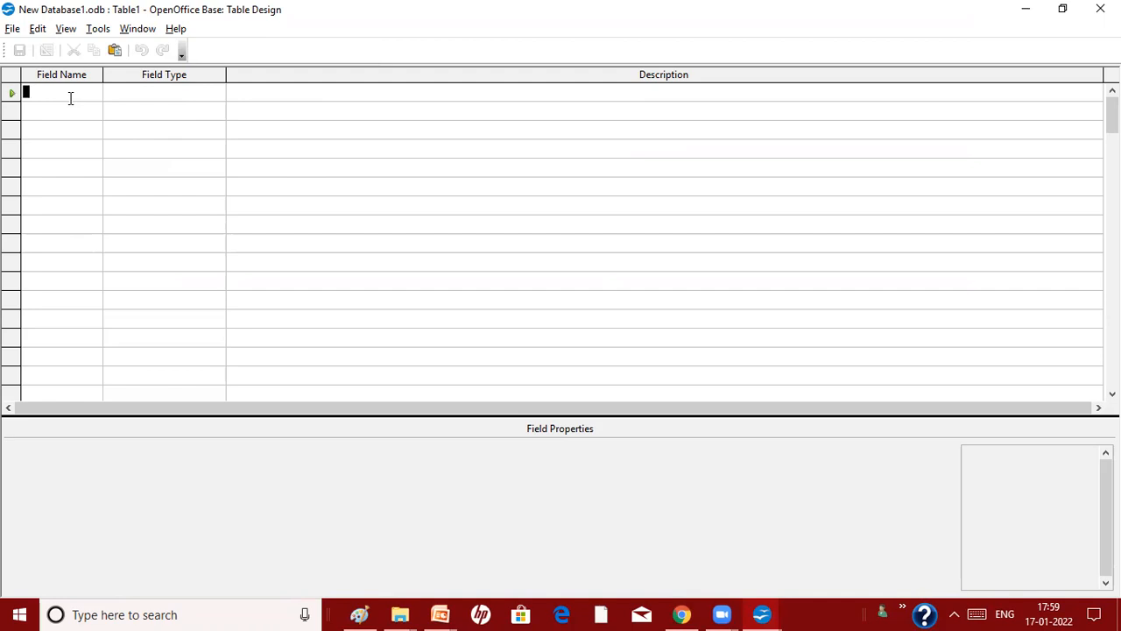
{"action": "type", "text": "RollNo"}
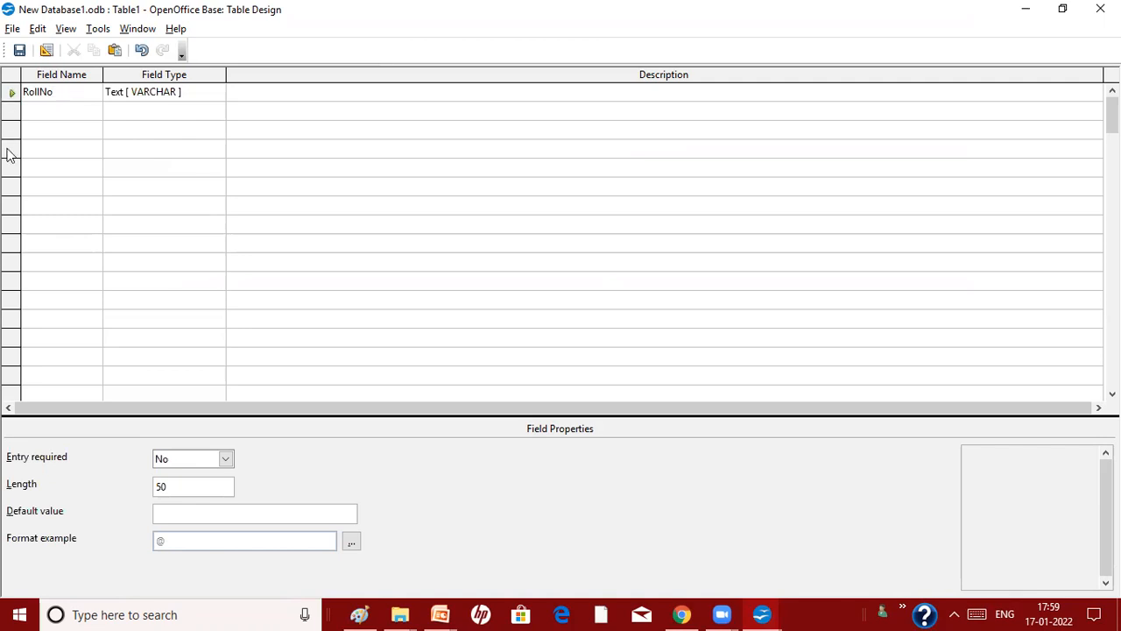
{"action": "left_click", "coordinate": [42, 112]}
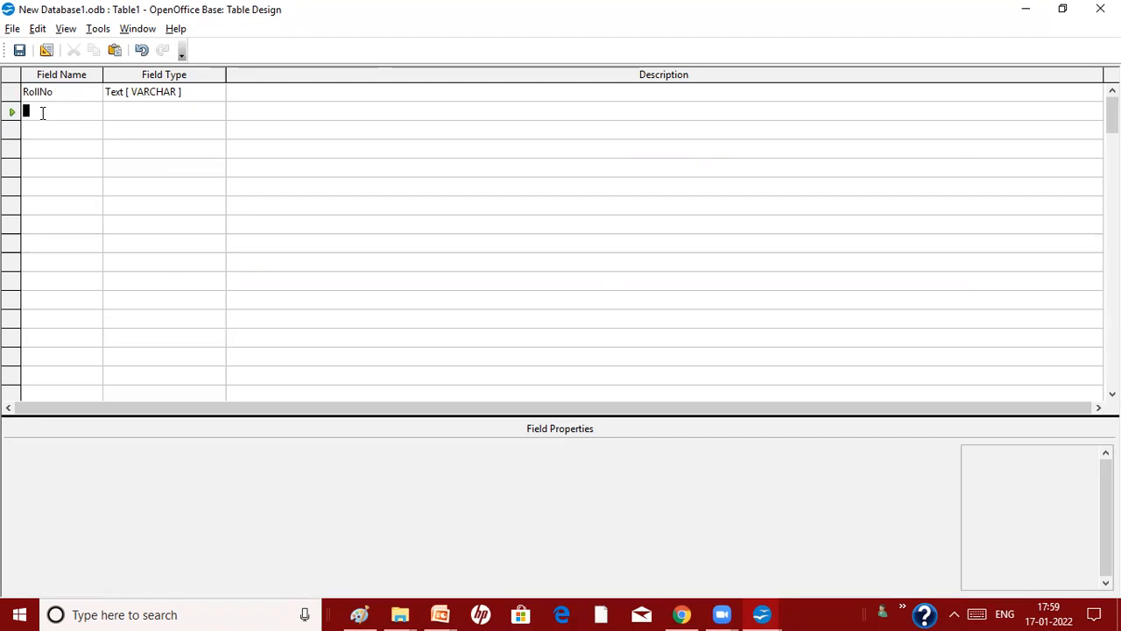
Add Sname, Phone and Class as the next field names
{"action": "type", "text": "Sname"}
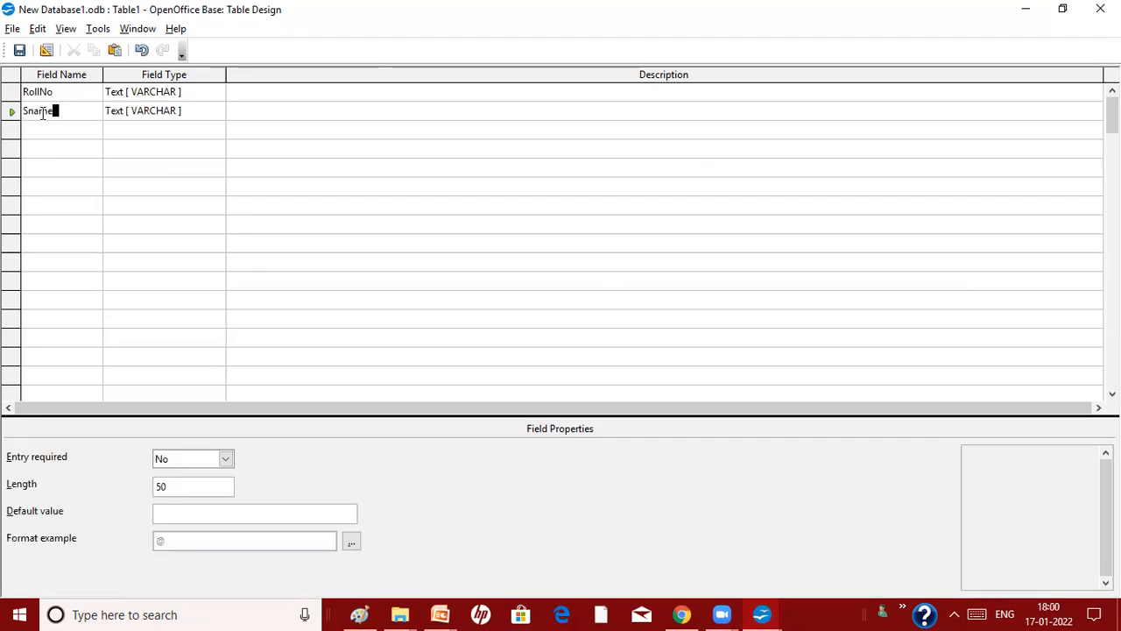
{"action": "left_click", "coordinate": [54, 130]}
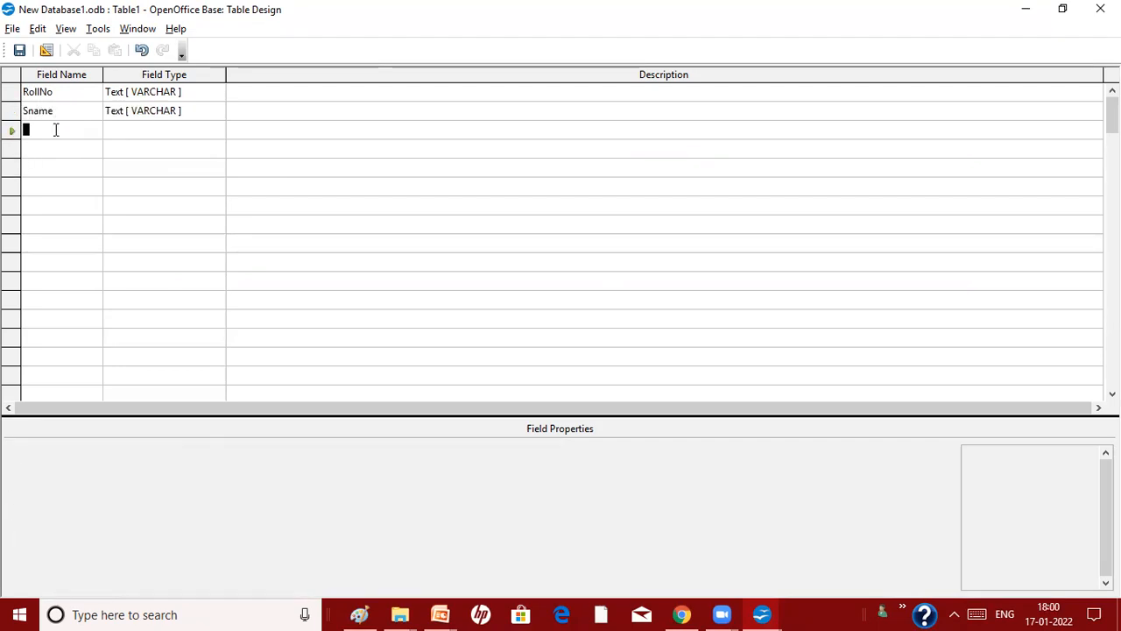
{"action": "type", "text": "Phone"}
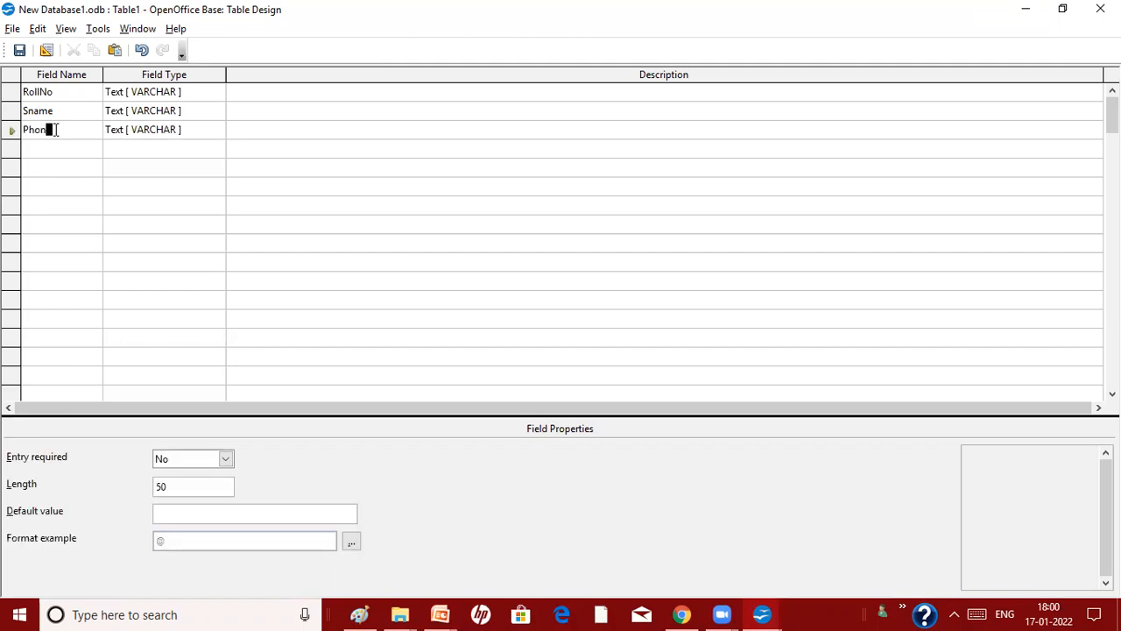
{"action": "left_click", "coordinate": [62, 156]}
{"action": "type", "text": "Class"}
{"action": "left_click", "coordinate": [64, 169]}
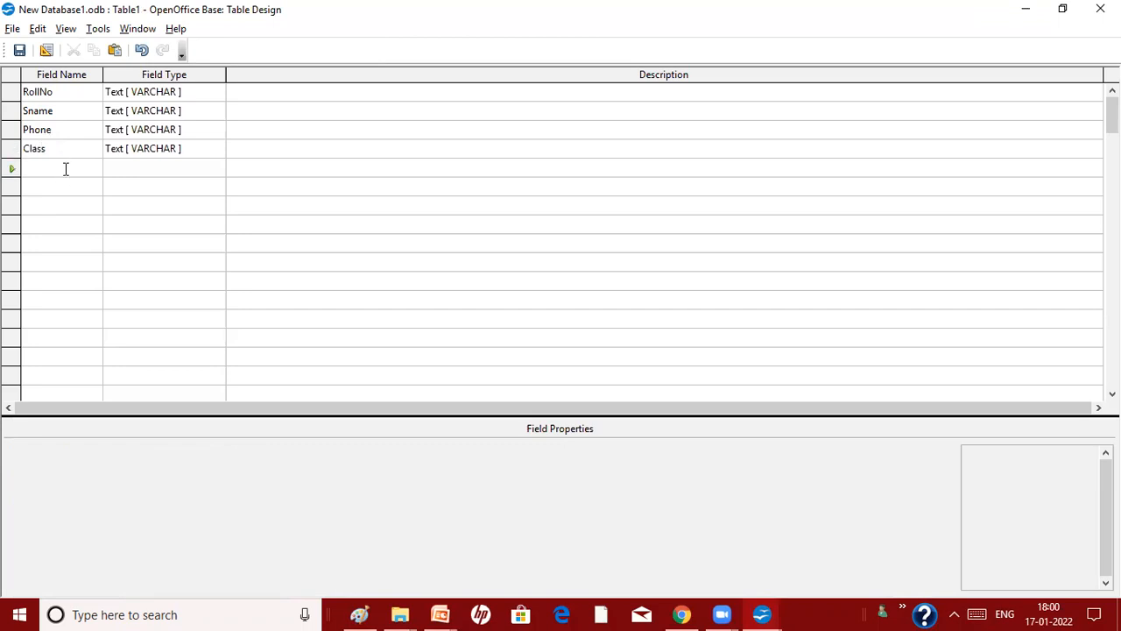
Add Address, Fee and DOB as the remaining field names
{"action": "type", "text": "Address"}
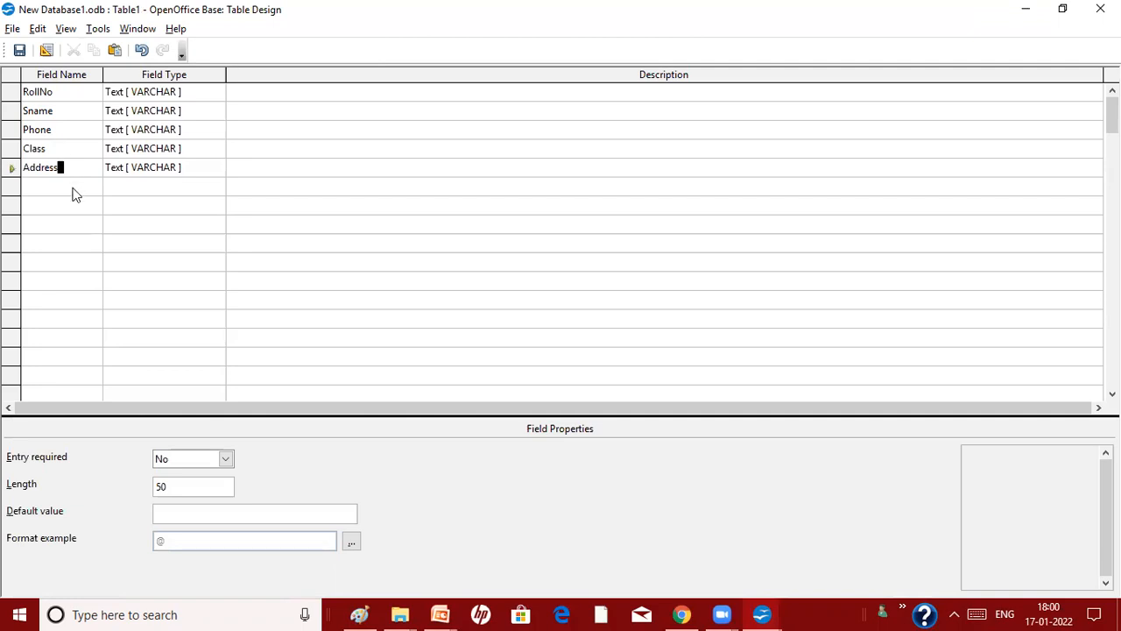
{"action": "left_click", "coordinate": [74, 186]}
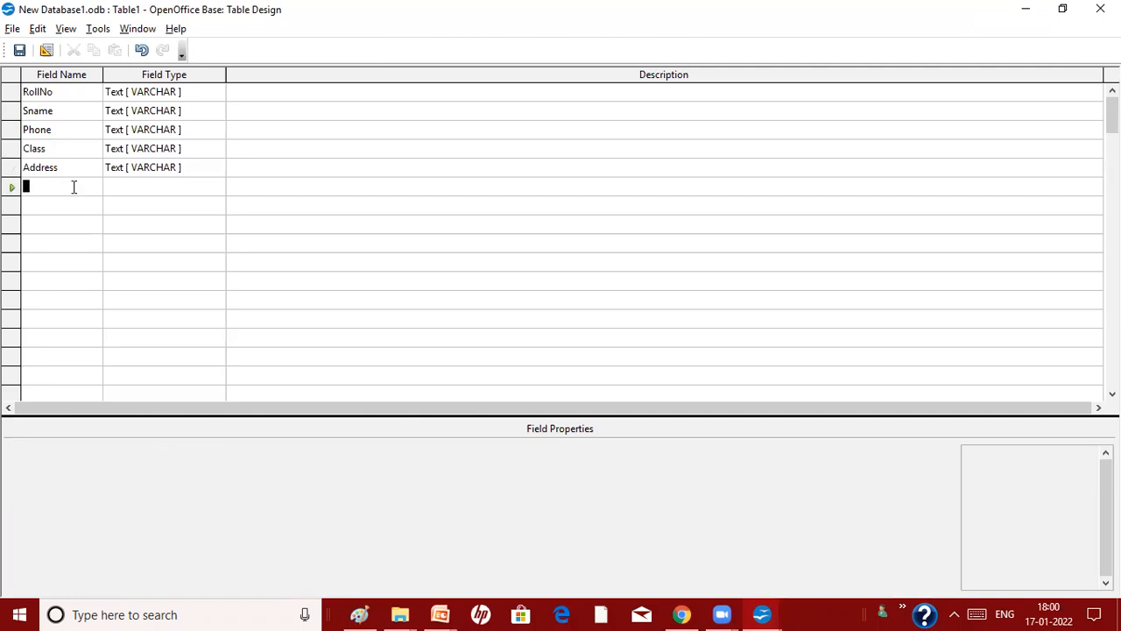
{"action": "type", "text": "Fee"}
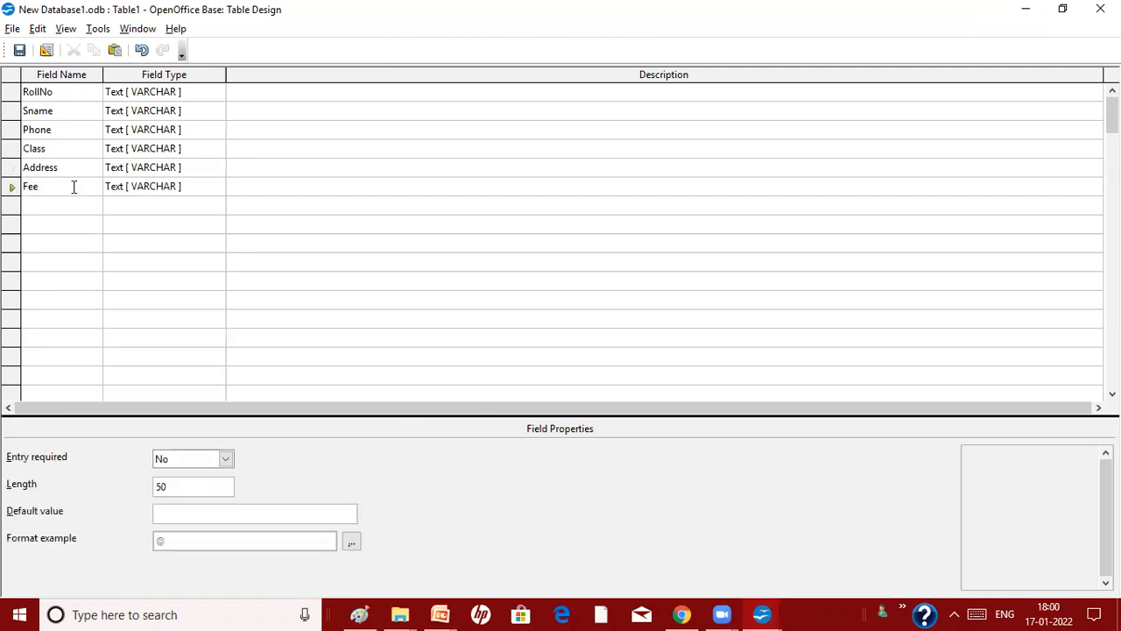
{"action": "left_click", "coordinate": [77, 207]}
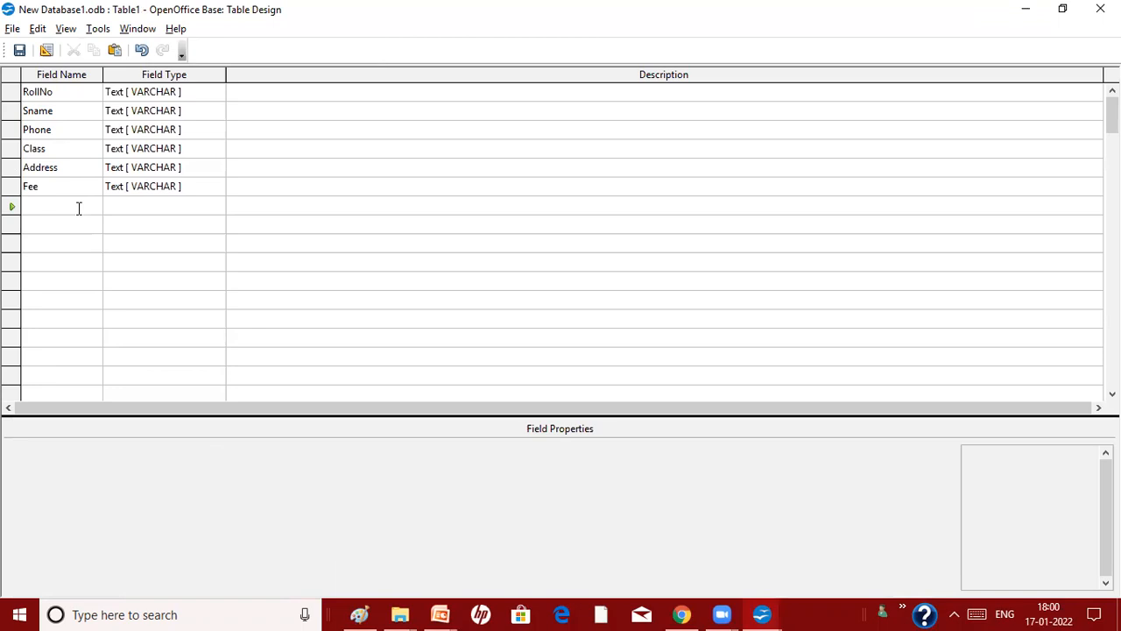
{"action": "type", "text": "DOB"}
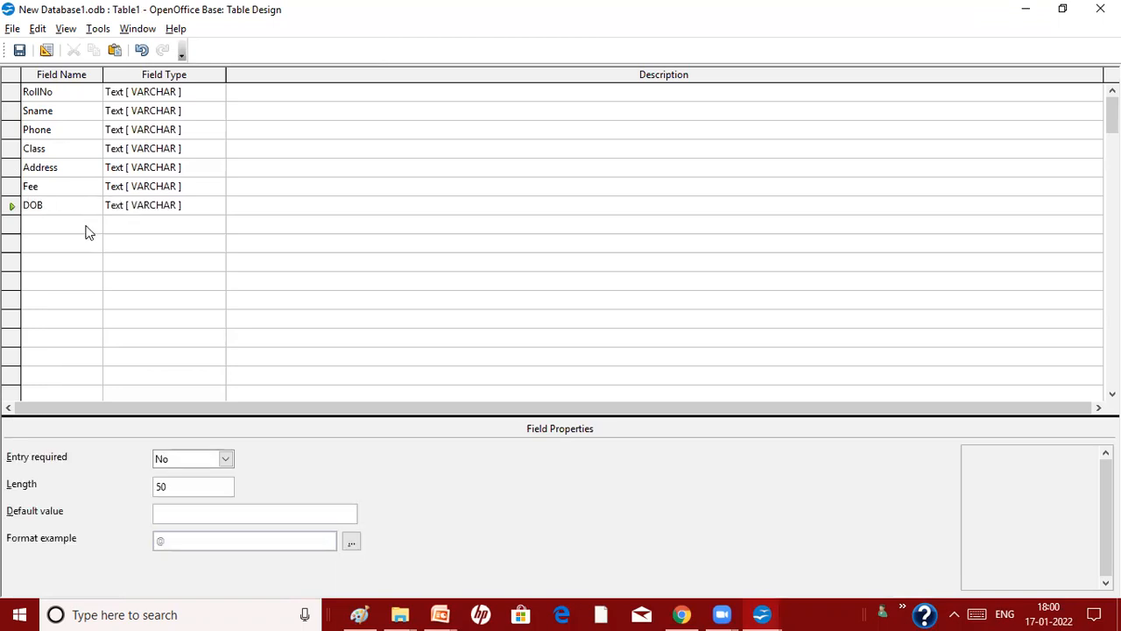
{"action": "left_click", "coordinate": [86, 226]}
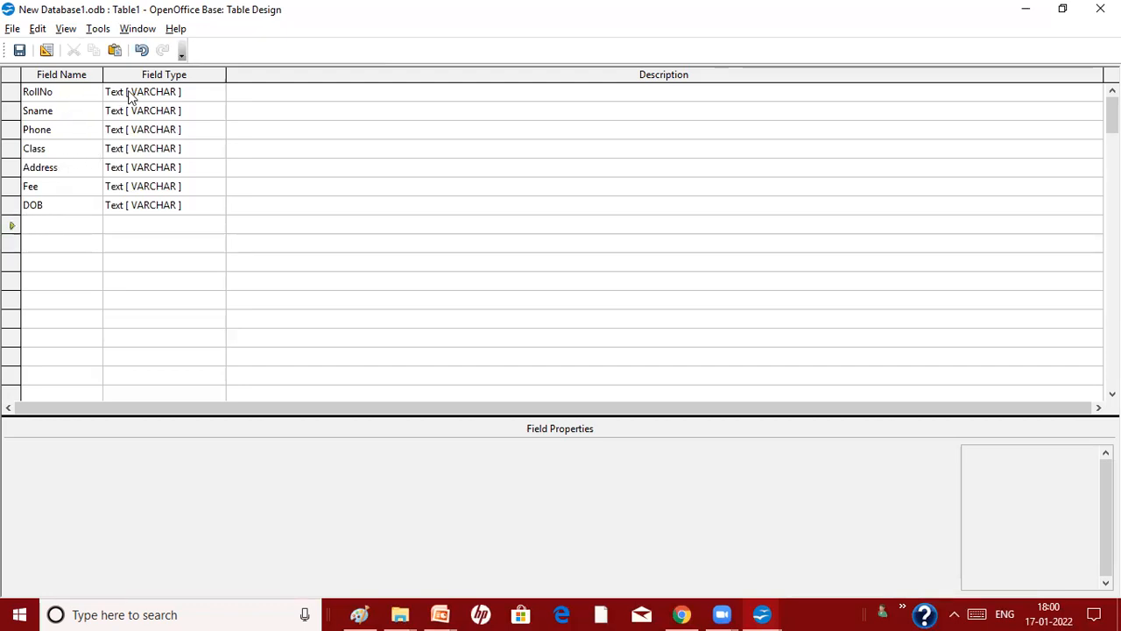
{"action": "left_click", "coordinate": [194, 92]}
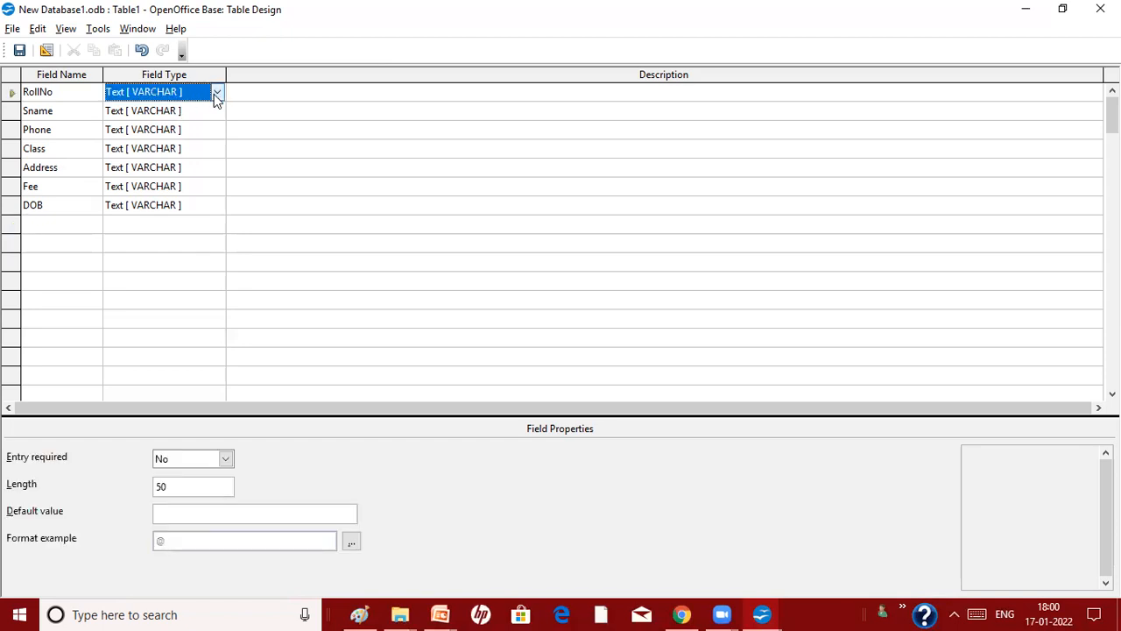
Change RollNo's field type from Text to Integer [INTEGER]
{"action": "left_click", "coordinate": [215, 93]}
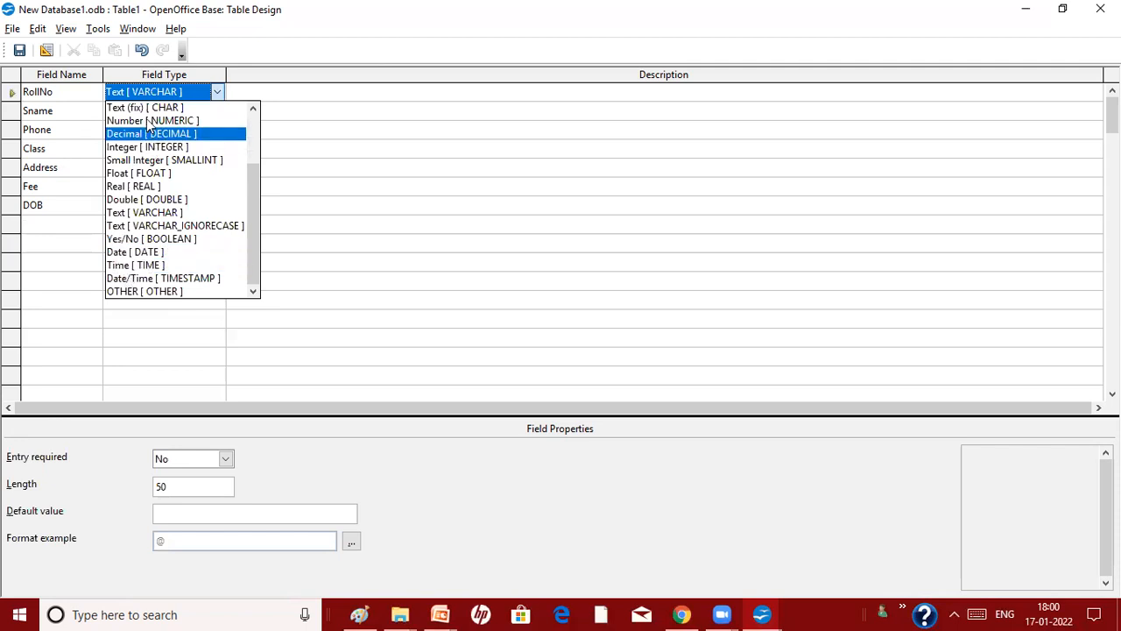
{"action": "left_click", "coordinate": [157, 147]}
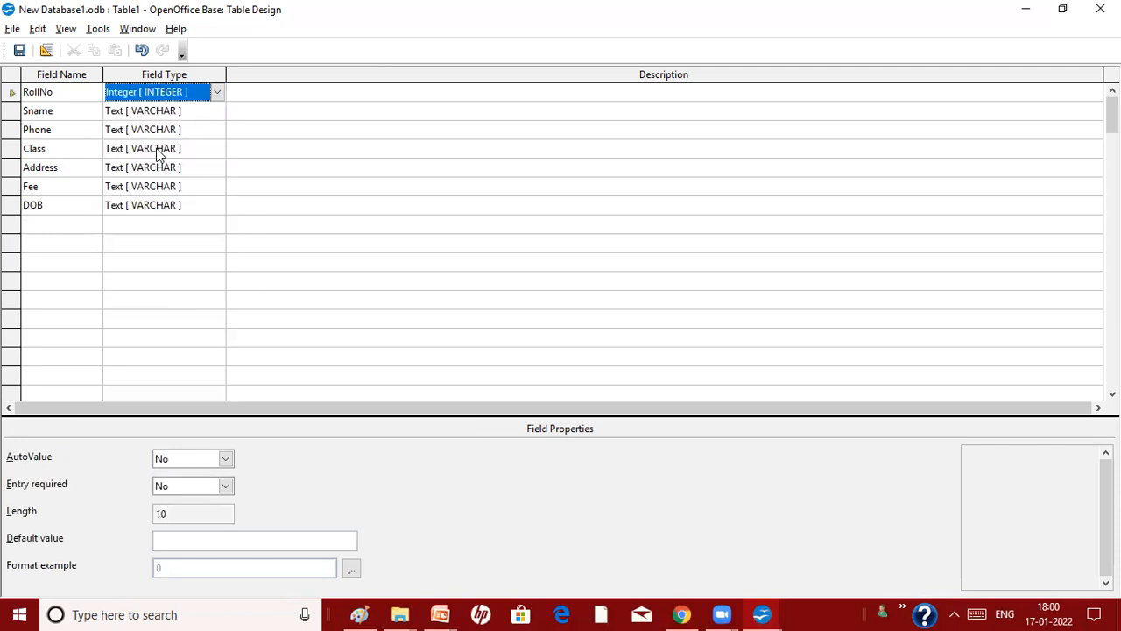
{"action": "left_click", "coordinate": [147, 106]}
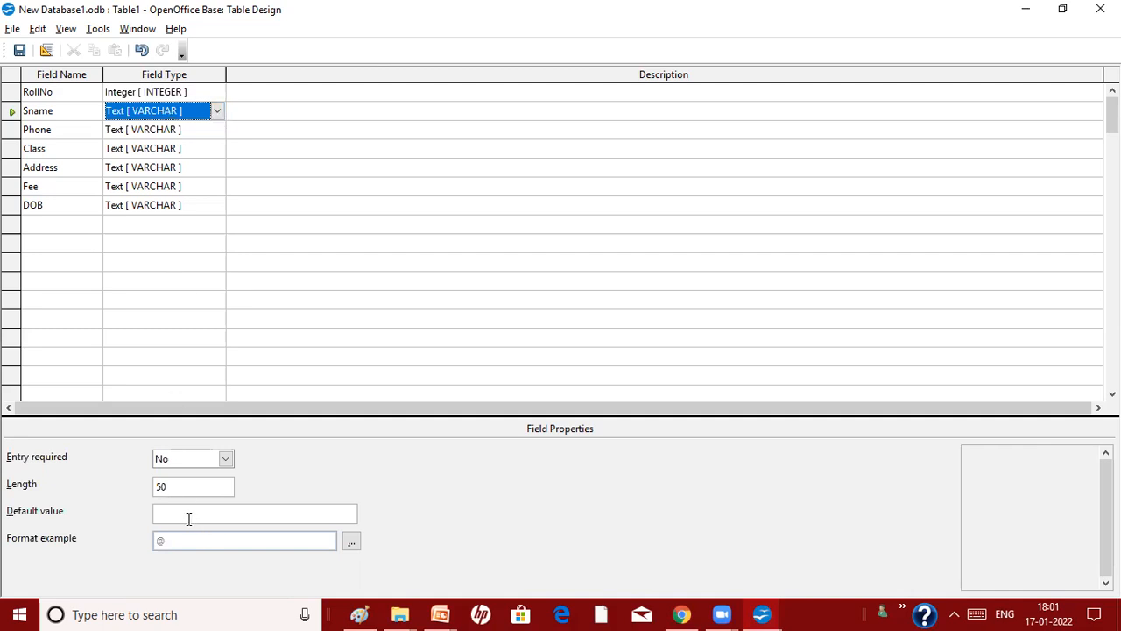
{"action": "left_click", "coordinate": [180, 486]}
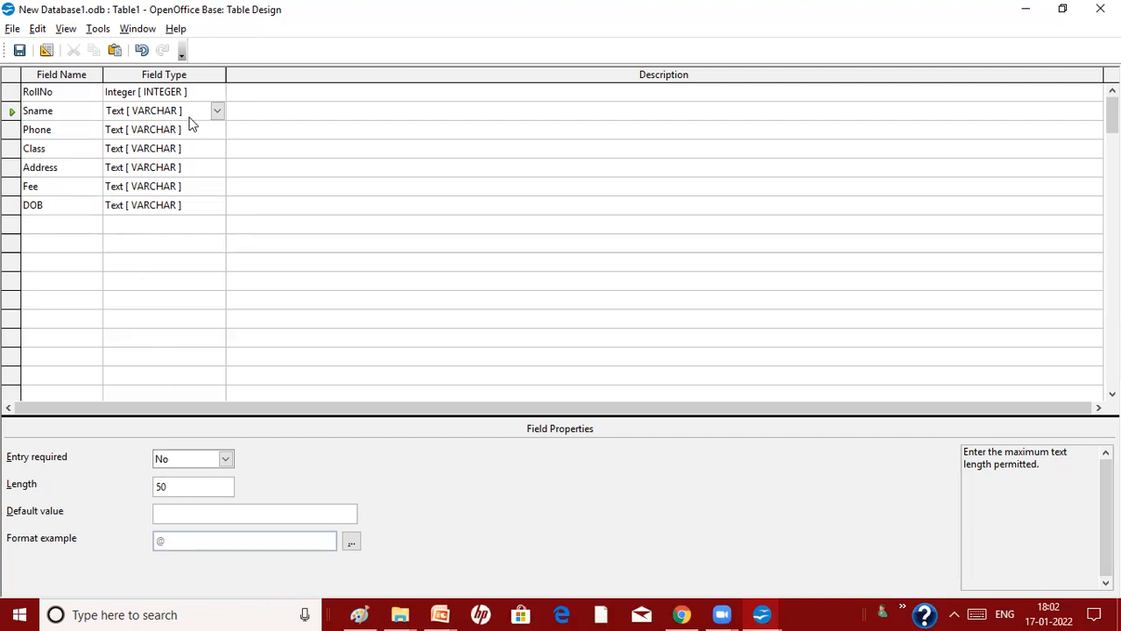
Make Phone Text (fix) [CHAR] with length 10 and Class Text (fix) with length 3
{"action": "left_click", "coordinate": [200, 130]}
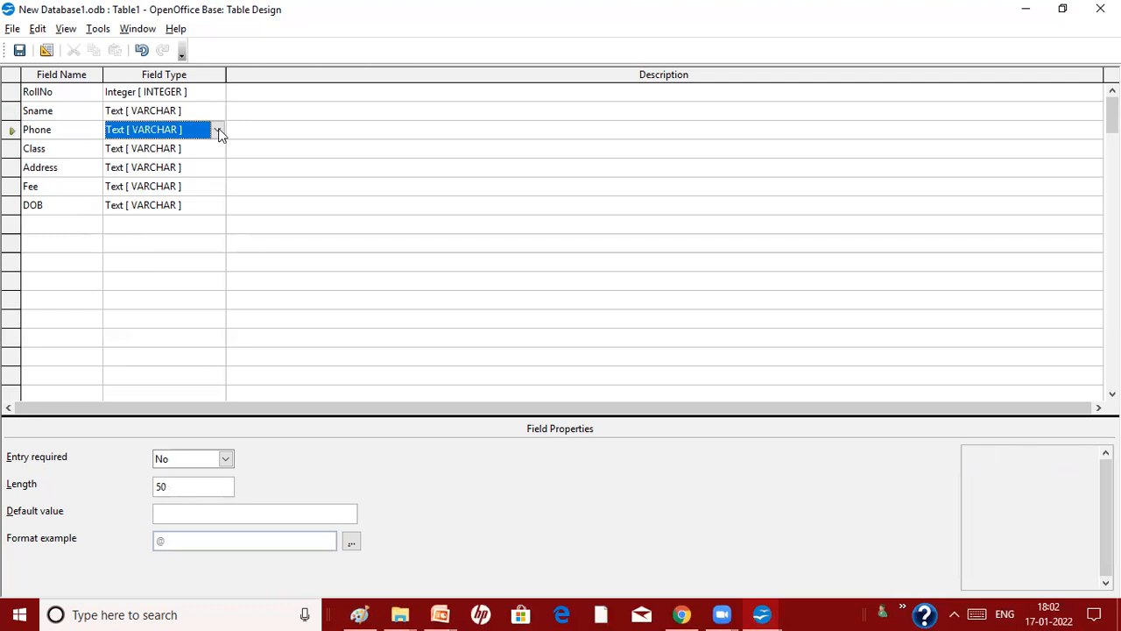
{"action": "left_click", "coordinate": [219, 133]}
{"action": "left_click", "coordinate": [160, 148]}
{"action": "double_click", "coordinate": [171, 487]}
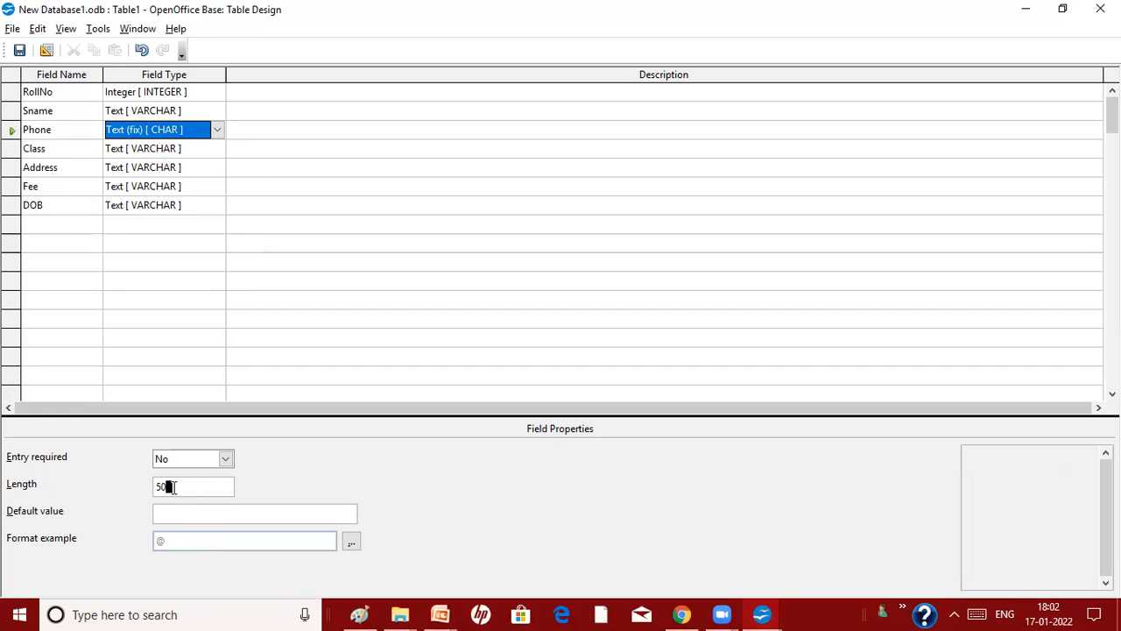
{"action": "type", "text": "1"}
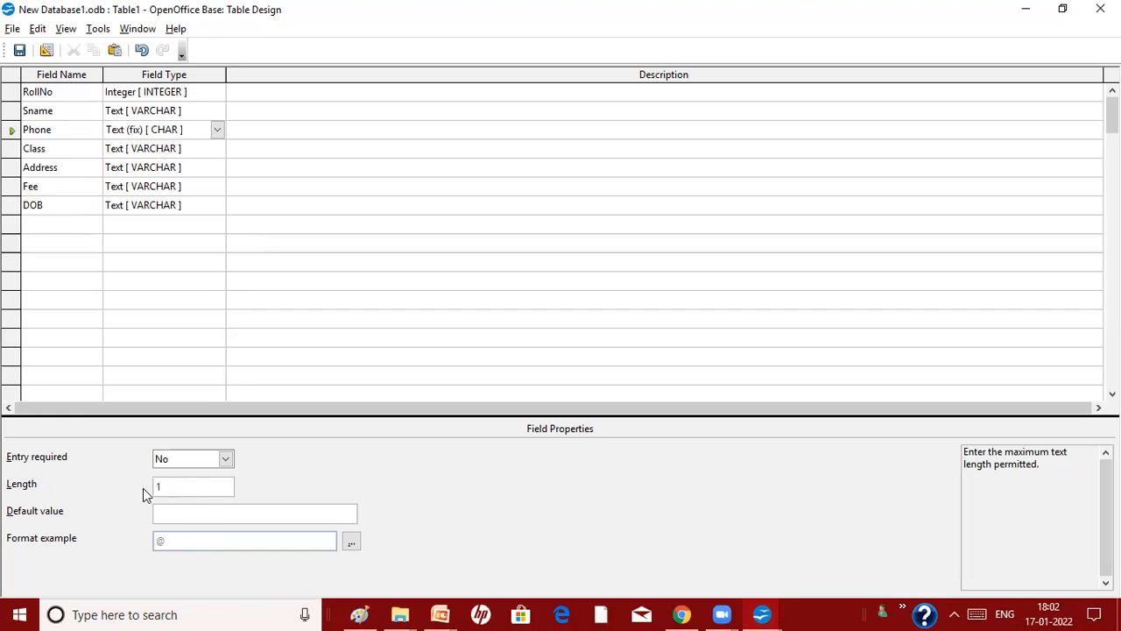
{"action": "type", "text": "0"}
{"action": "left_click", "coordinate": [207, 149]}
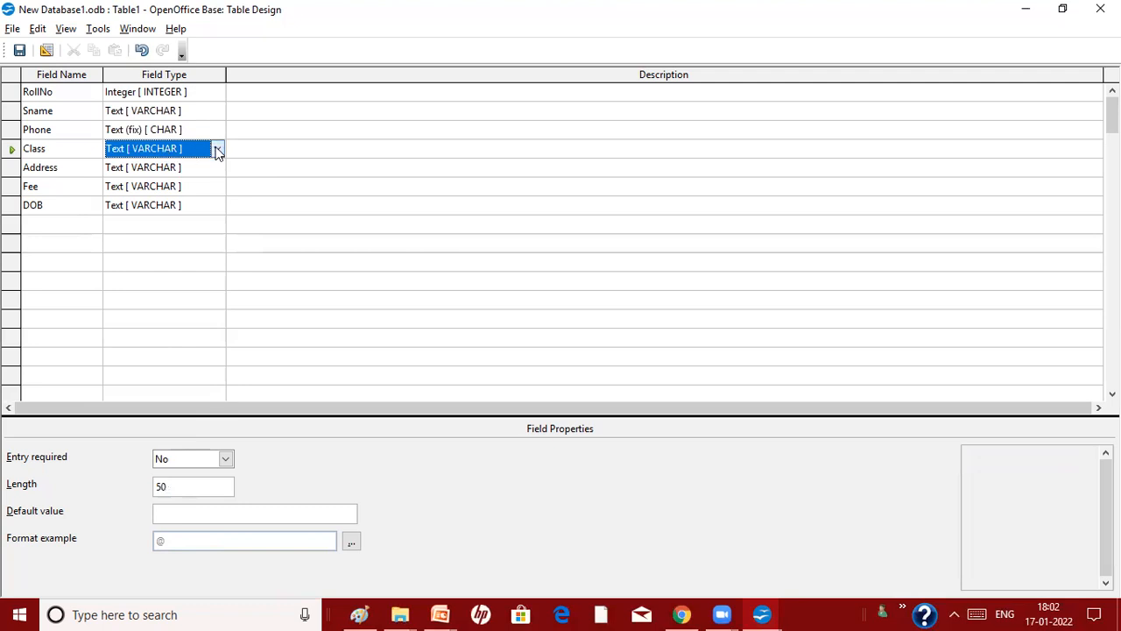
{"action": "left_click", "coordinate": [217, 150]}
{"action": "left_click", "coordinate": [156, 165]}
{"action": "left_click_drag", "start_coordinate": [173, 490], "coordinate": [145, 485]}
{"action": "type", "text": "3"}
Review the Phone and Class settings, then make Fee a Decimal [DECIMAL] field
{"action": "left_click", "coordinate": [139, 133]}
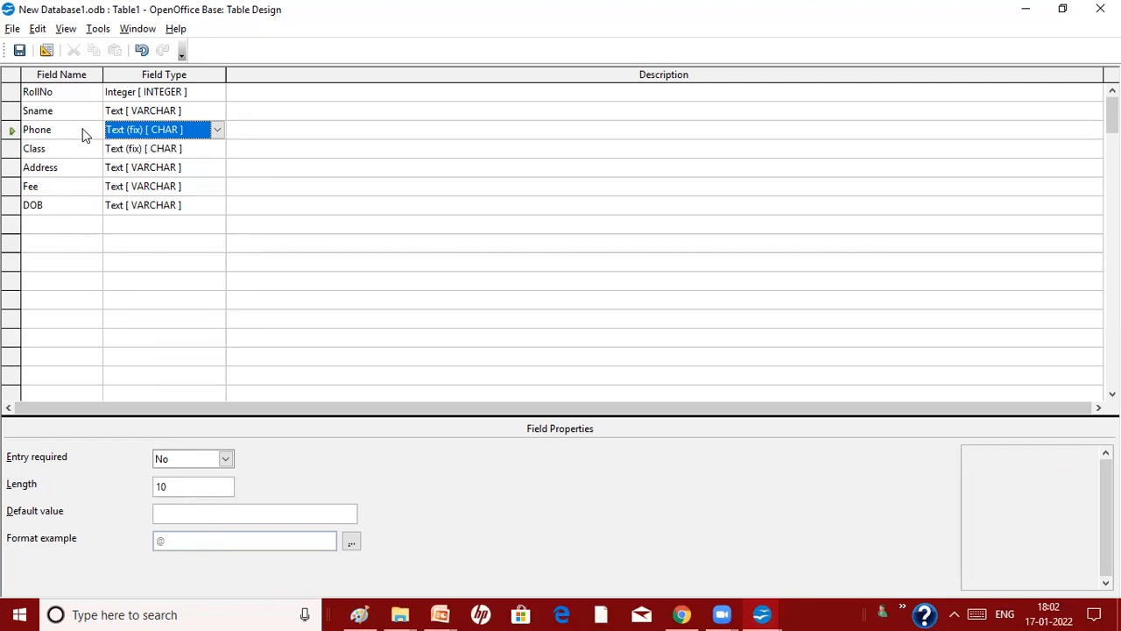
{"action": "left_click", "coordinate": [143, 148]}
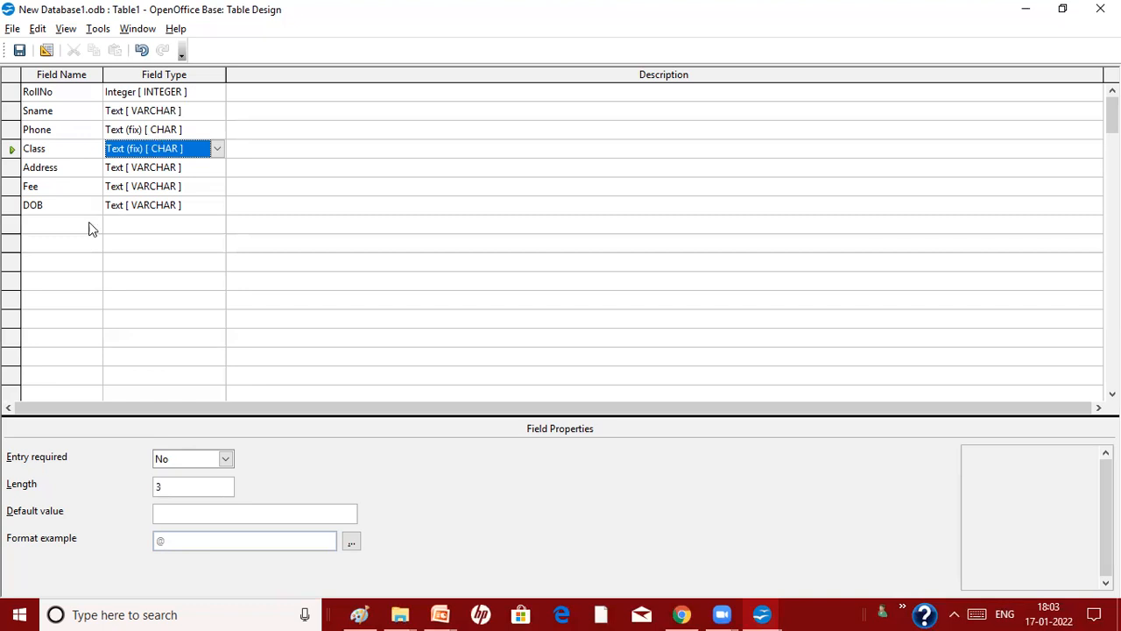
{"action": "left_click", "coordinate": [142, 174]}
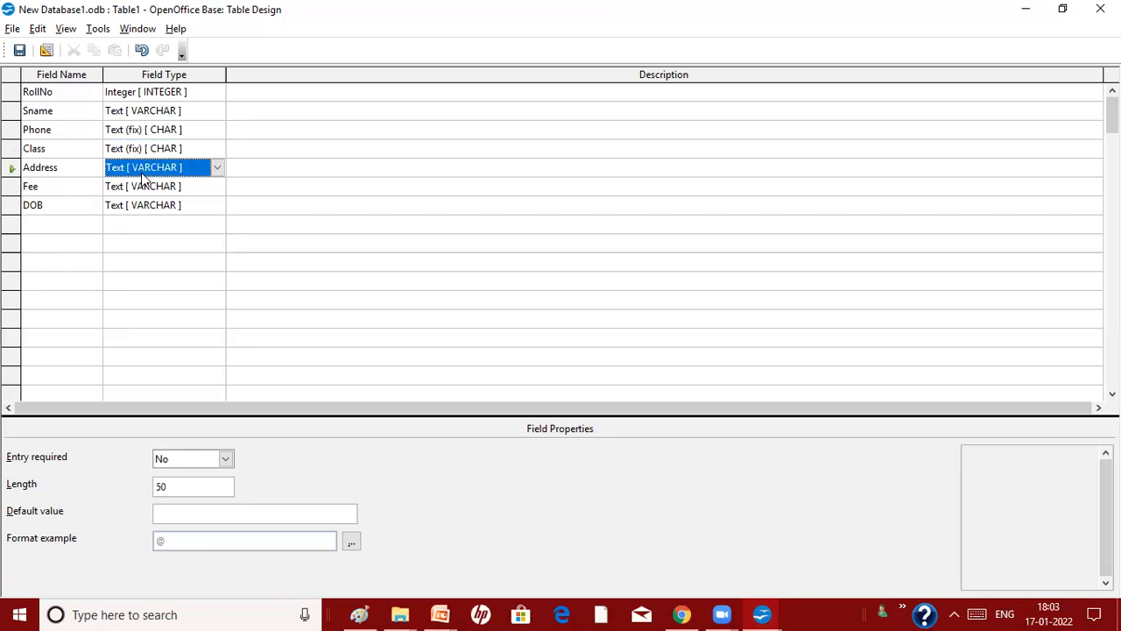
{"action": "left_click", "coordinate": [115, 192]}
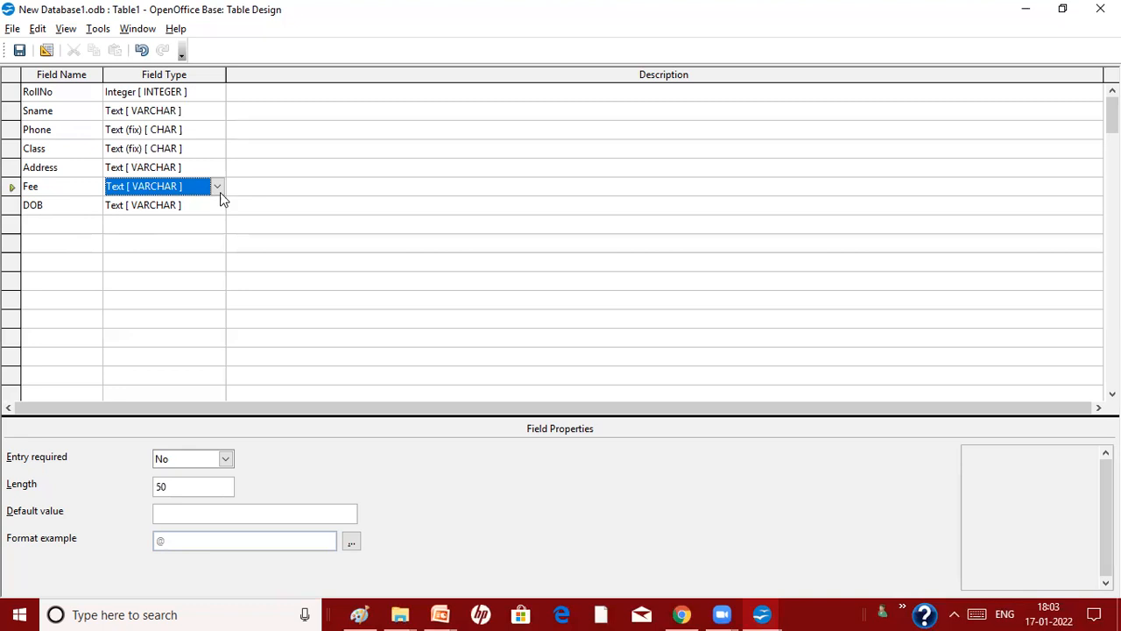
{"action": "left_click", "coordinate": [218, 187]}
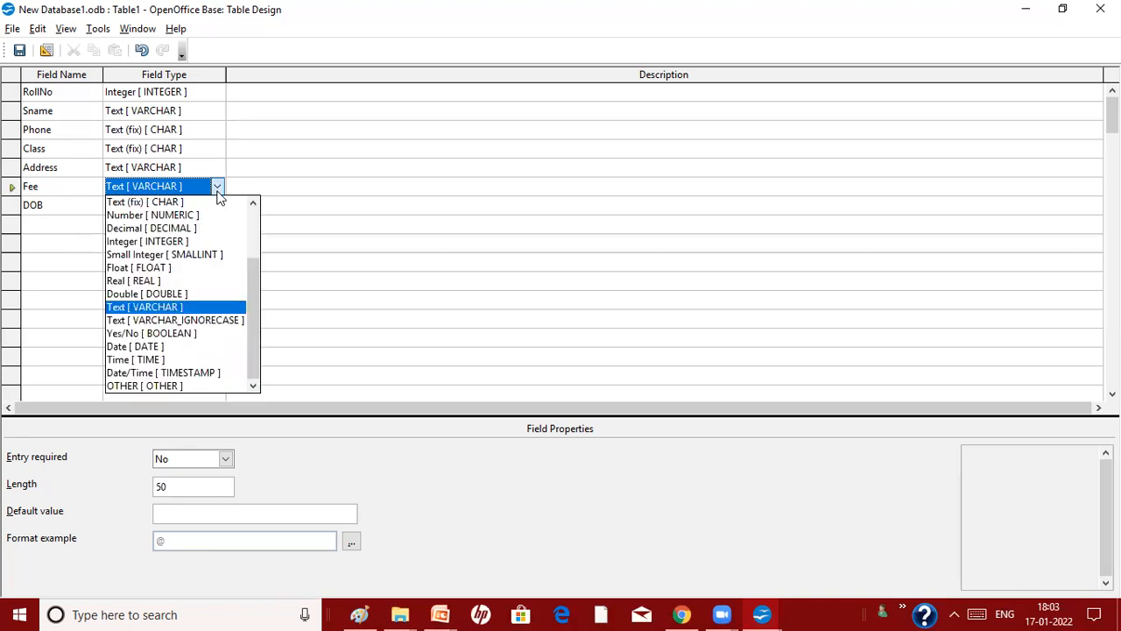
{"action": "left_click", "coordinate": [145, 227]}
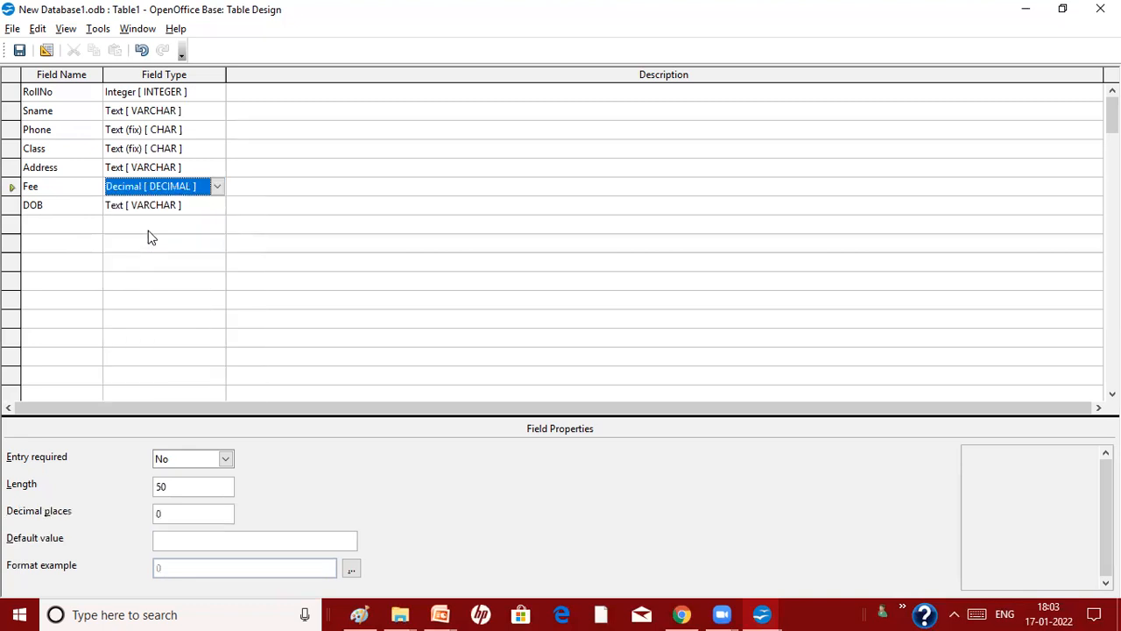
Set DOB to Date [DATE] and confirm RollNo stays Integer
{"action": "left_click", "coordinate": [189, 211]}
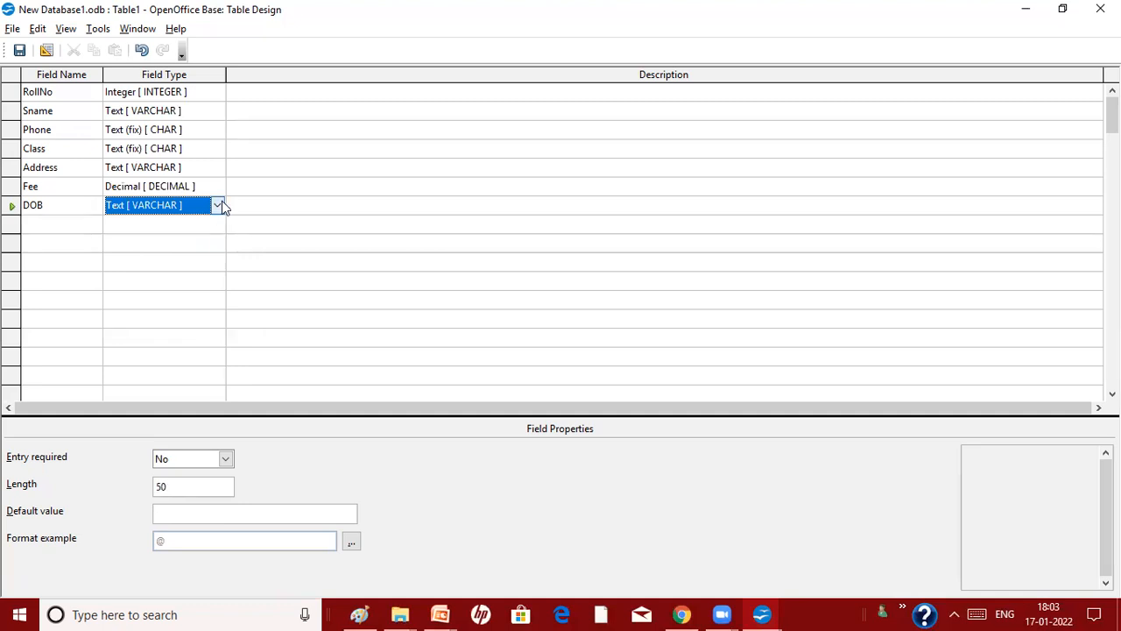
{"action": "left_click", "coordinate": [220, 205]}
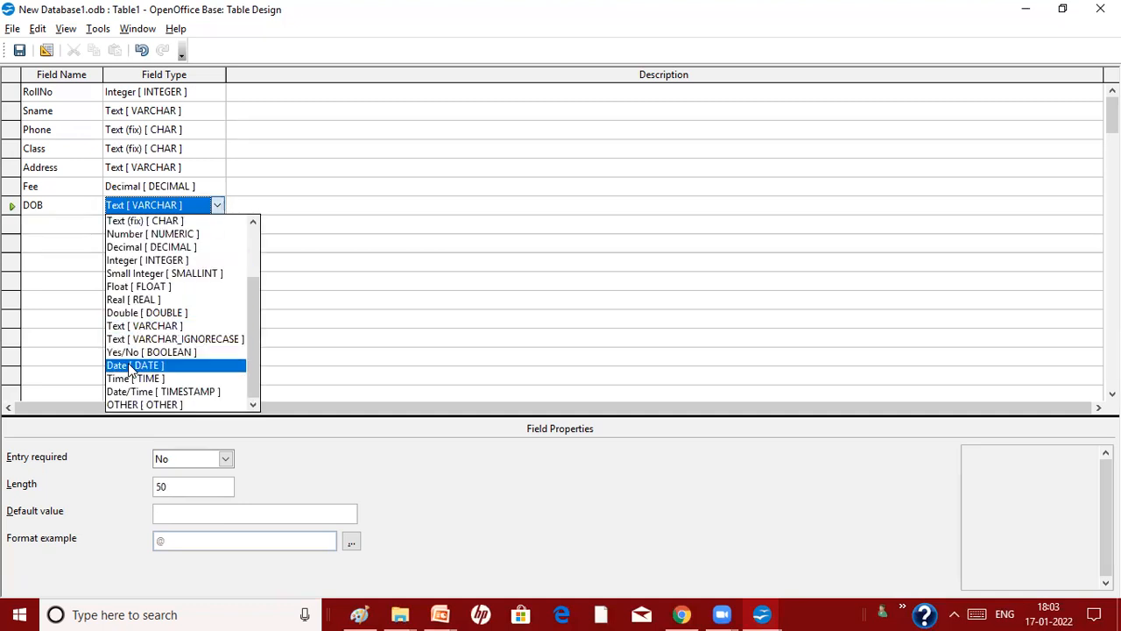
{"action": "left_click", "coordinate": [131, 364]}
{"action": "left_click", "coordinate": [223, 92]}
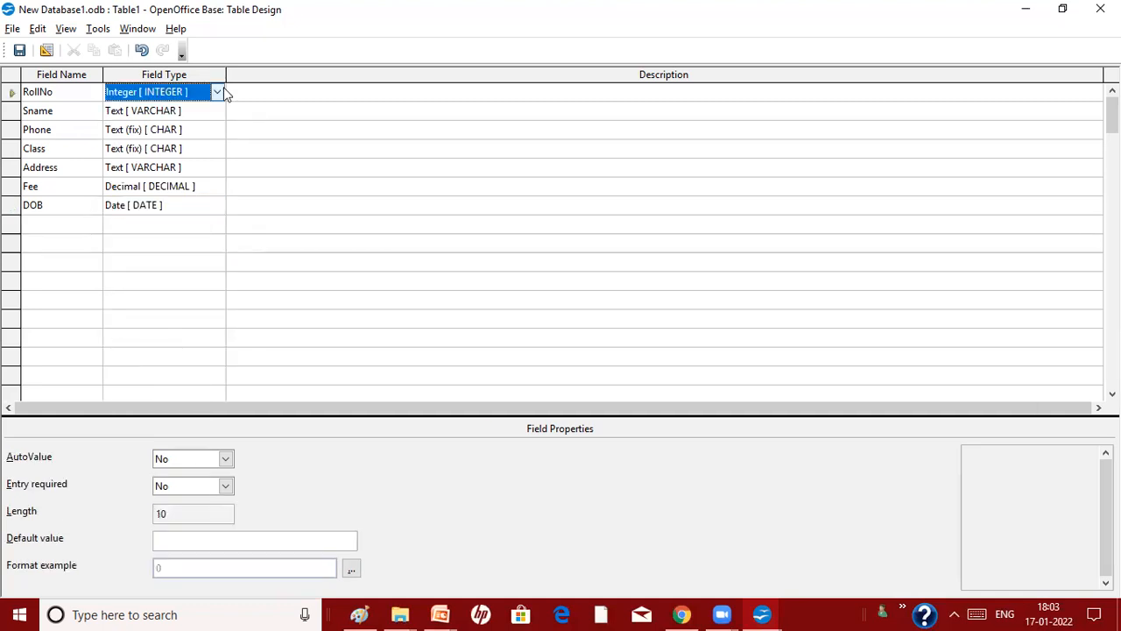
{"action": "left_click", "coordinate": [218, 92]}
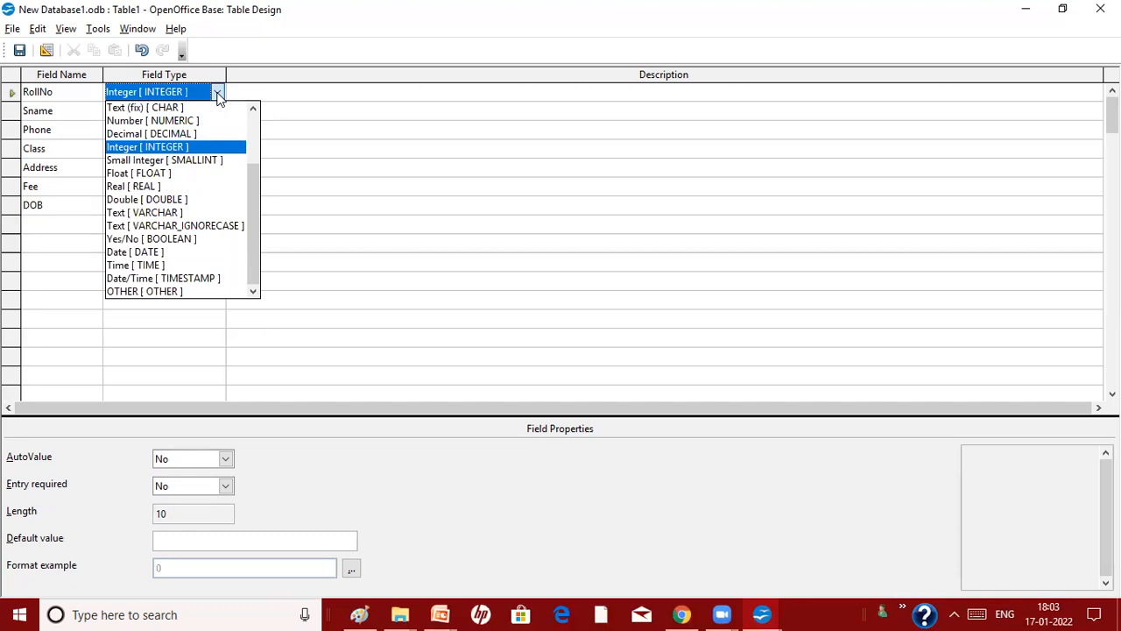
{"action": "left_click", "coordinate": [380, 188]}
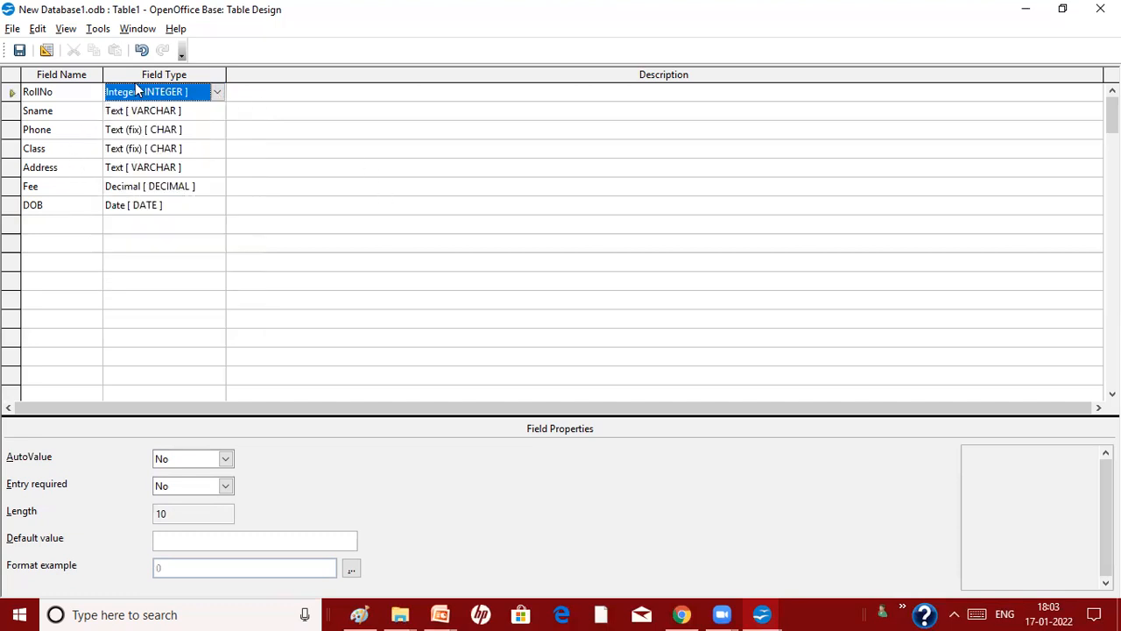
Set RollNo as the primary key, then close the design window to trigger the save prompt
{"action": "right_click", "coordinate": [22, 96]}
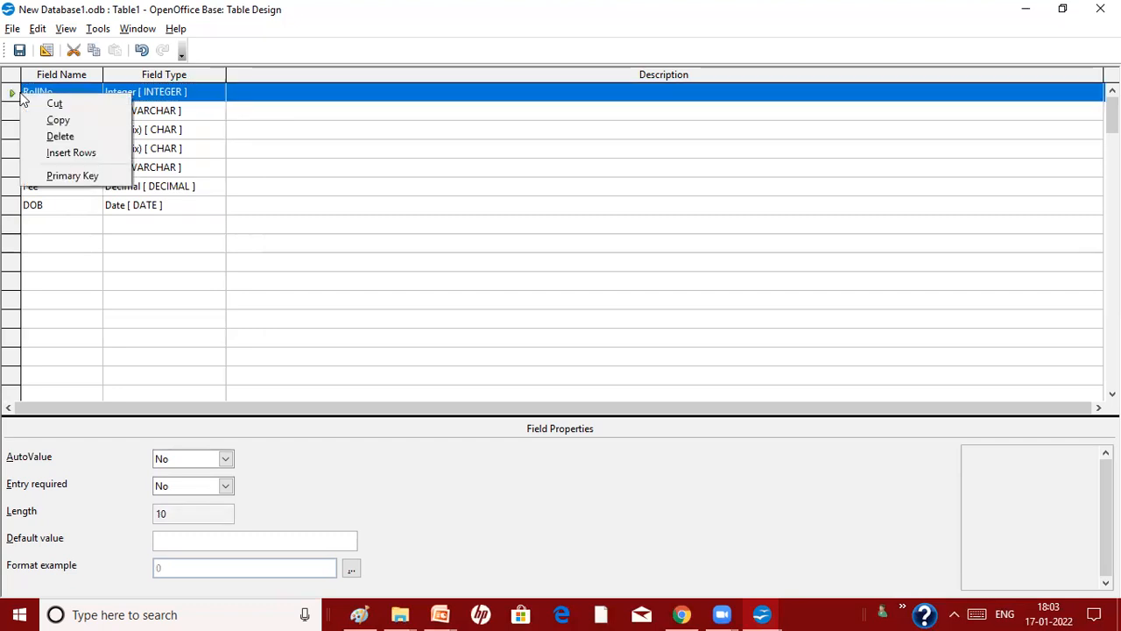
{"action": "left_click", "coordinate": [52, 180]}
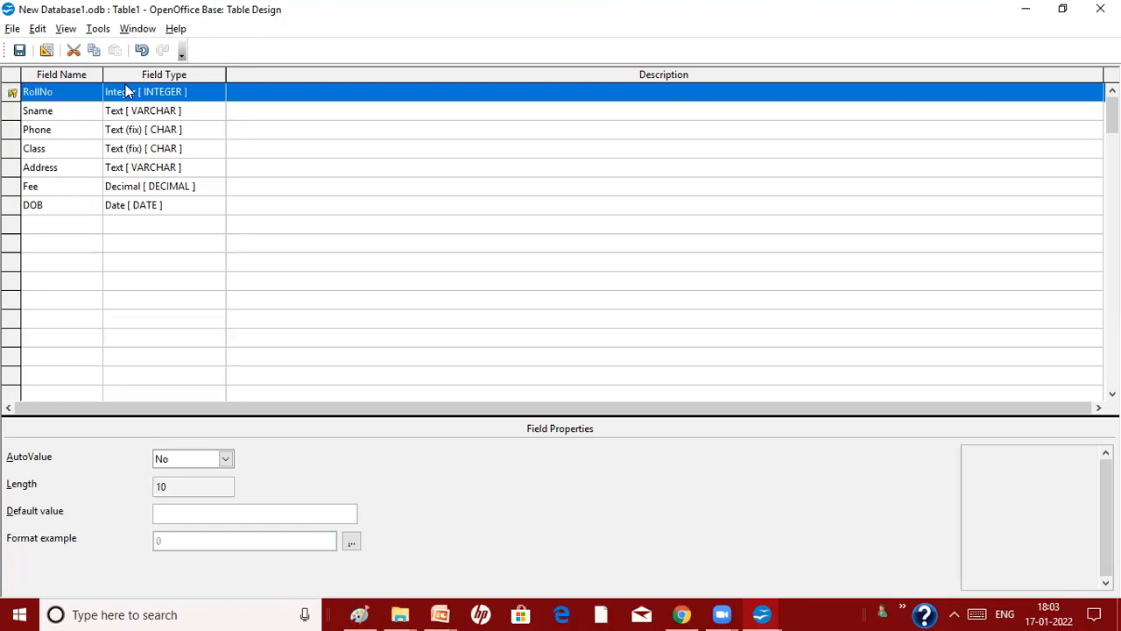
{"action": "right_click", "coordinate": [15, 98]}
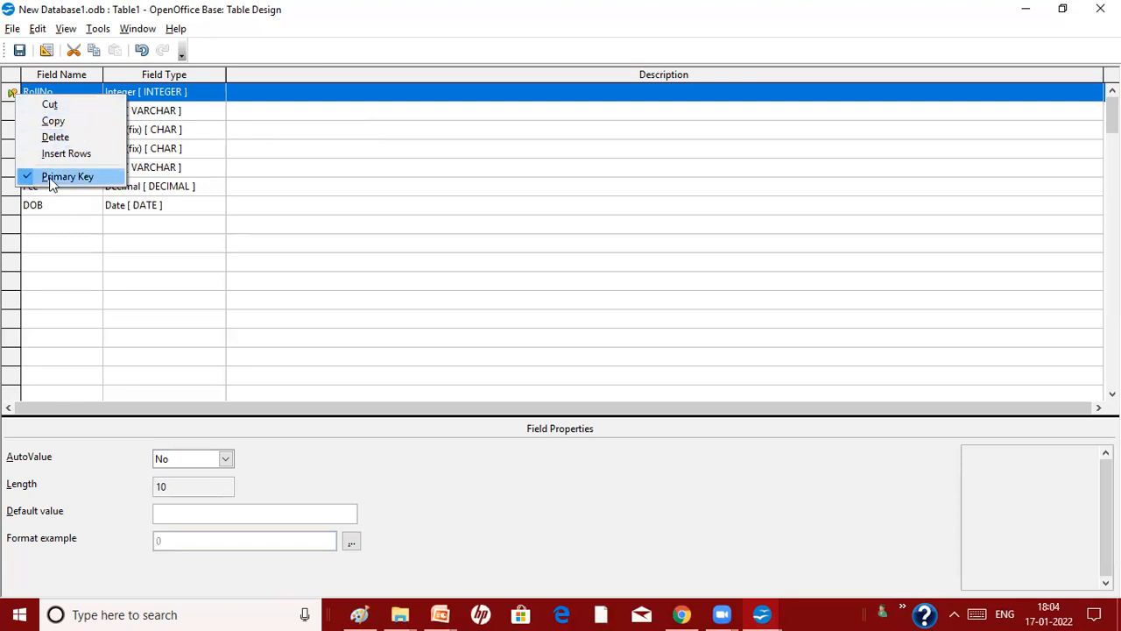
{"action": "left_click", "coordinate": [32, 86]}
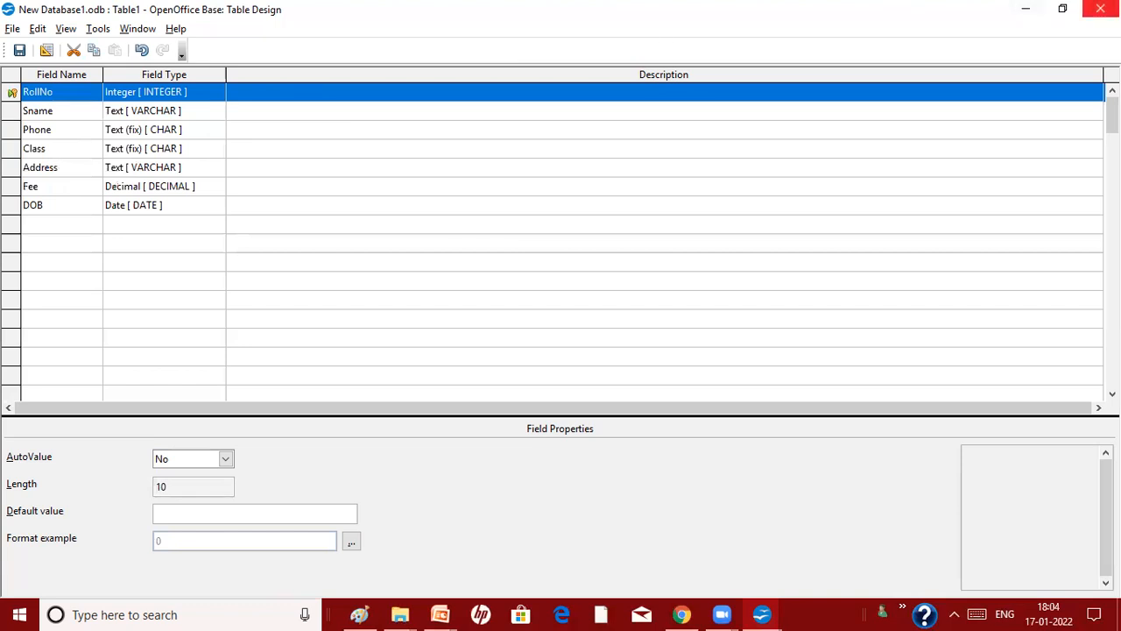
{"action": "left_click", "coordinate": [1100, 9]}
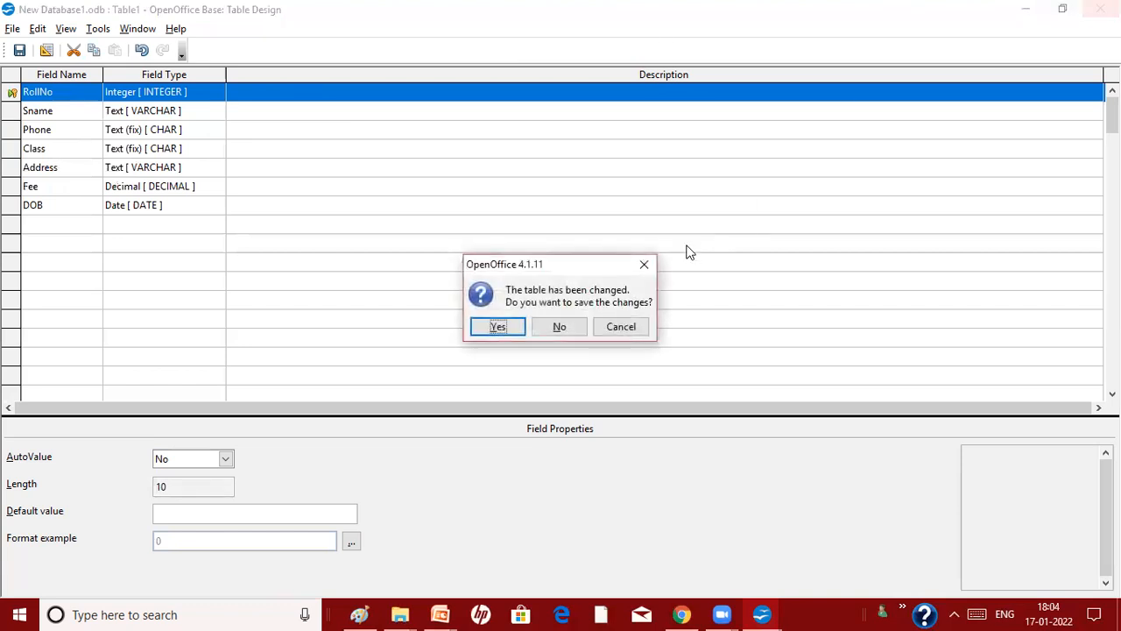
Save the table changes under the name STUNEW
{"action": "left_click", "coordinate": [515, 329]}
{"action": "left_click", "coordinate": [578, 269]}
{"action": "key", "text": "BackSpace"}
{"action": "key", "text": "BackSpace"}
{"action": "key", "text": "BackSpace"}
{"action": "key", "text": "BackSpace"}
{"action": "key", "text": "BackSpace"}
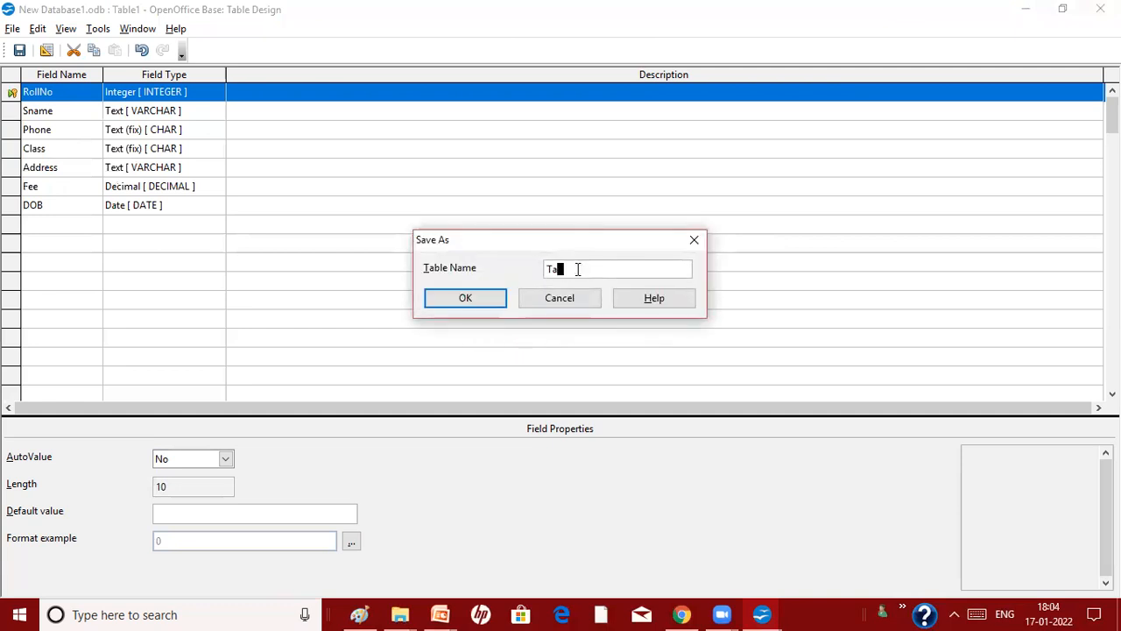
{"action": "type", "text": "u"}
{"action": "key", "text": "BackSpace"}
{"action": "key", "text": "Left"}
{"action": "type", "text": "S"}
{"action": "key", "text": "Insert"}
{"action": "key", "text": "Right"}
{"action": "type", "text": "UNEW"}
{"action": "left_click", "coordinate": [462, 301]}
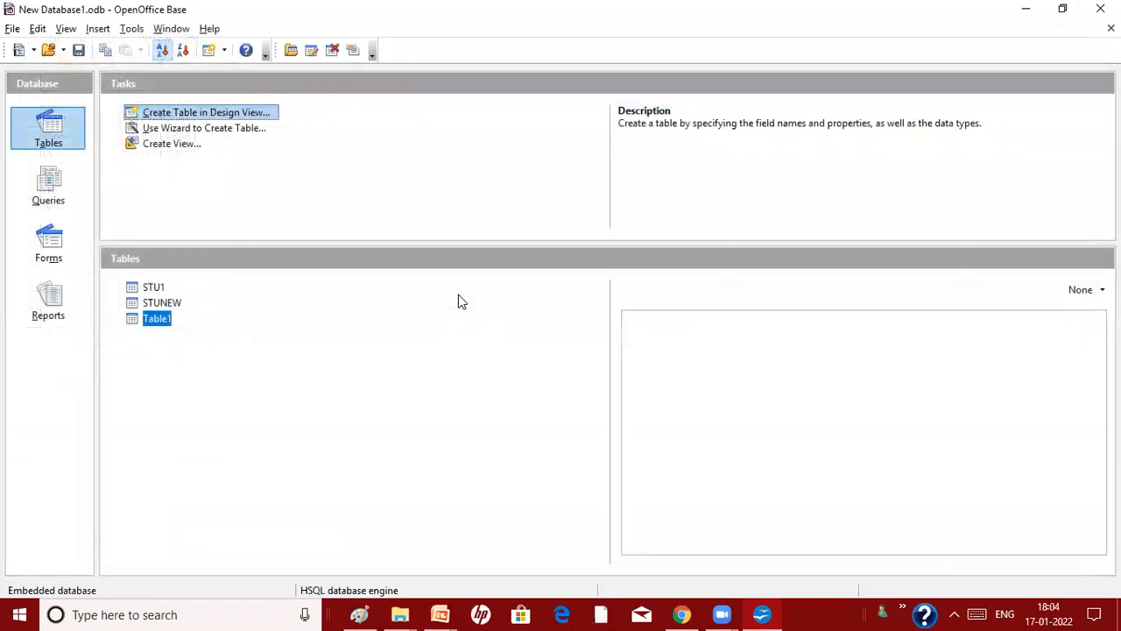
Reopen STUNEW's design to check the seven fields, then close it
{"action": "right_click", "coordinate": [153, 308]}
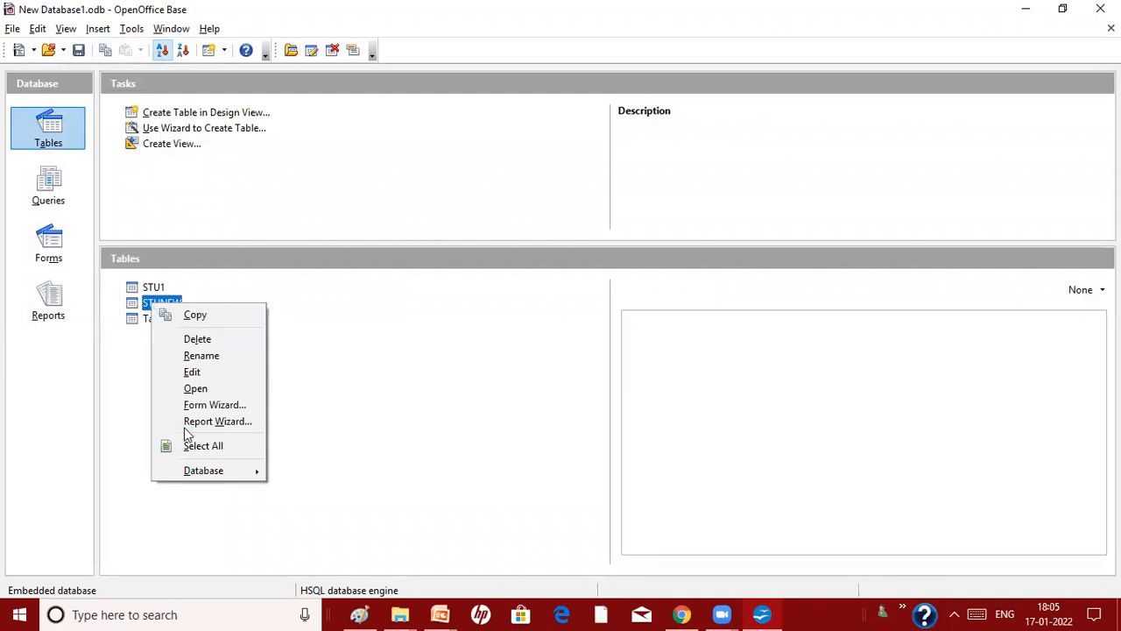
{"action": "left_click", "coordinate": [192, 373]}
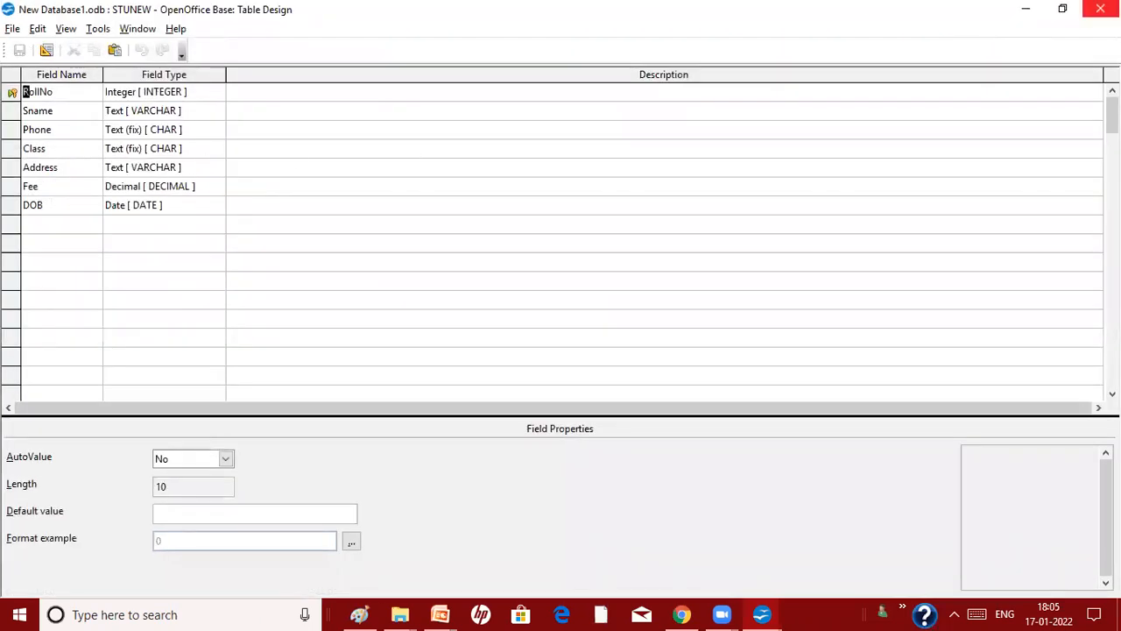
{"action": "left_click", "coordinate": [1100, 8]}
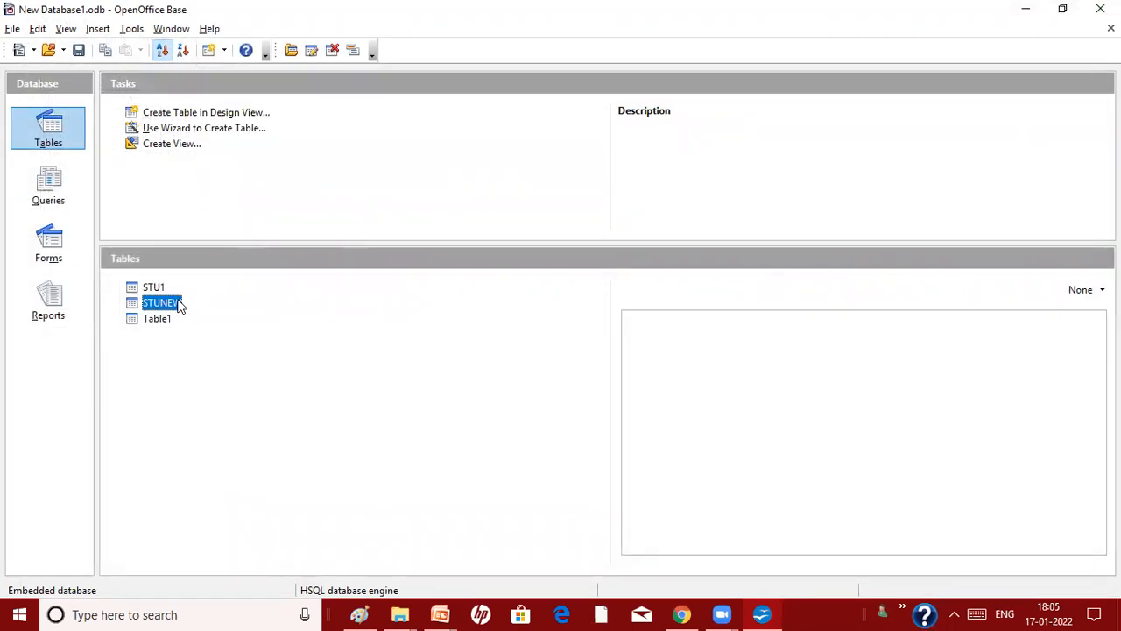
Open STUNEW and enter RollNo 23, the student's name, phone number, class X and address
{"action": "double_click", "coordinate": [179, 303]}
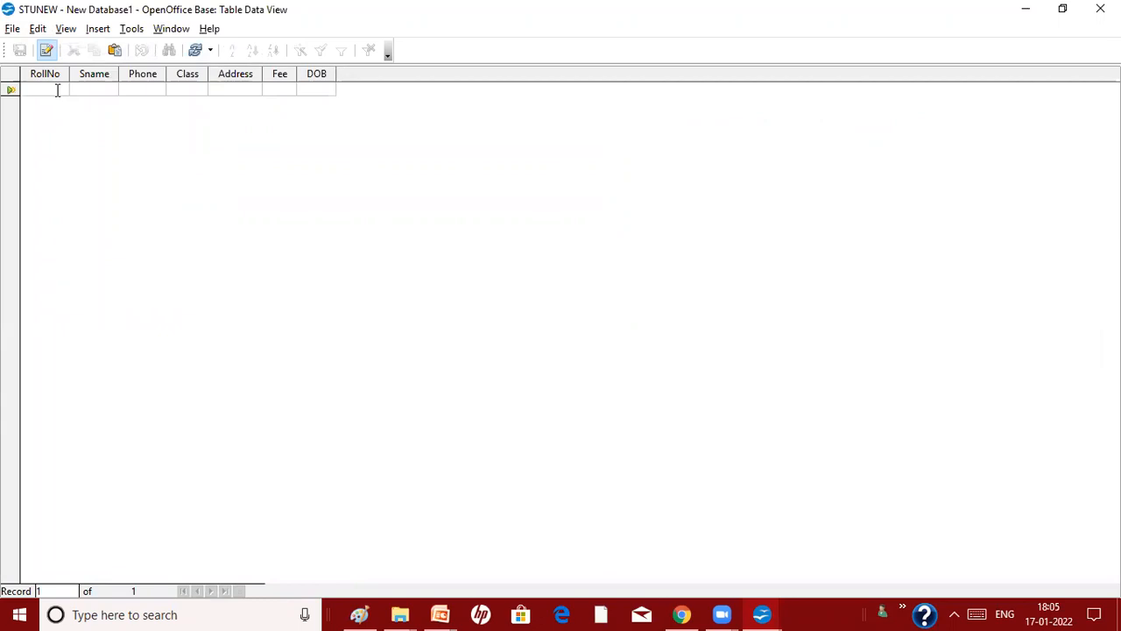
{"action": "type", "text": "23"}
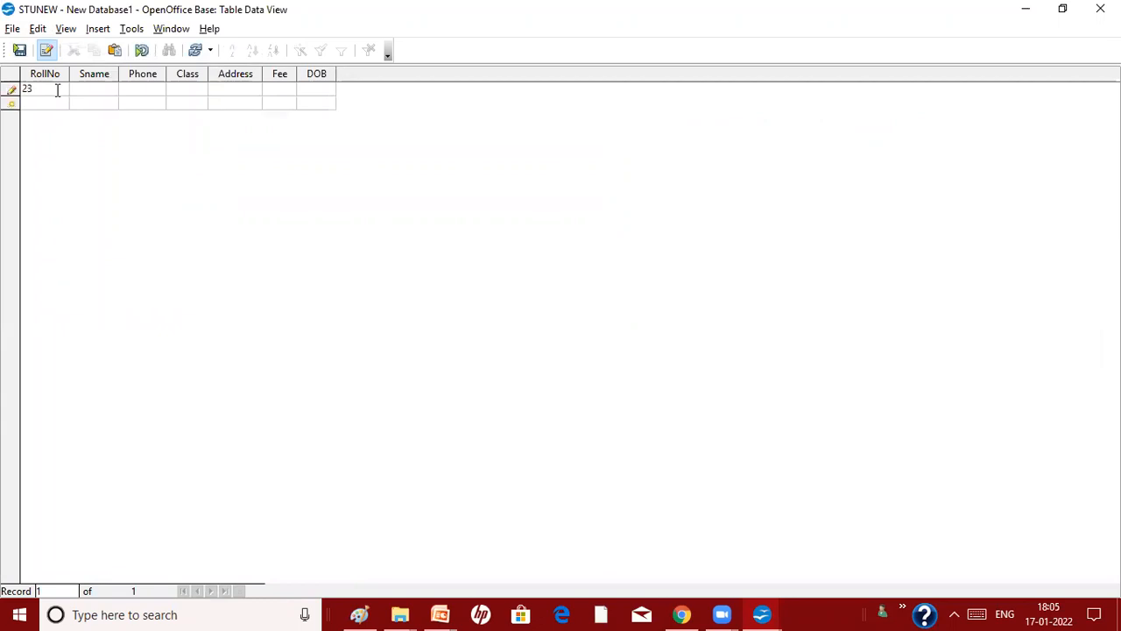
{"action": "key", "text": "Tab"}
{"action": "type", "text": "AA"}
{"action": "key", "text": "Tab"}
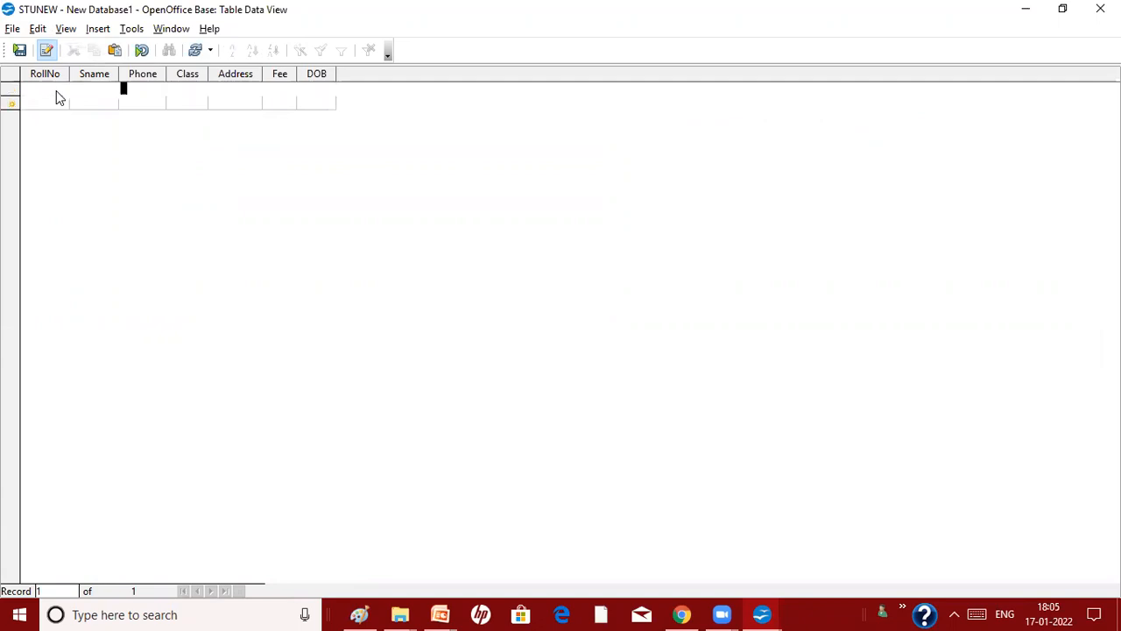
{"action": "type", "text": "6667855"}
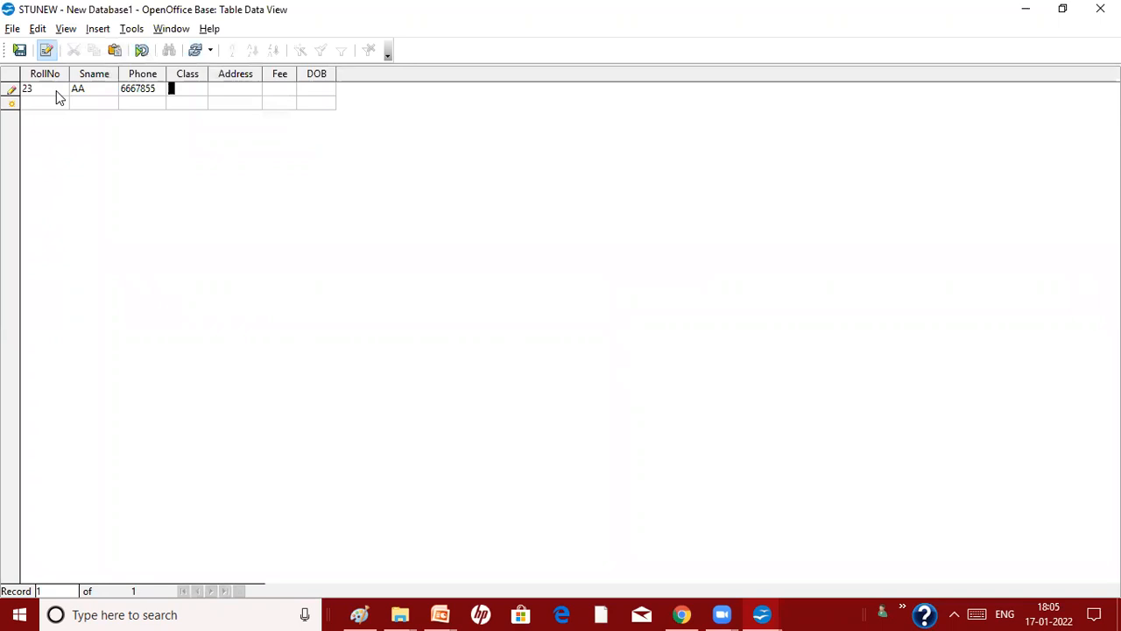
{"action": "type", "text": "X"}
{"action": "key", "text": "Tab"}
{"action": "type", "text": "rgf"}
{"action": "key", "text": "BackSpace"}
{"action": "key", "text": "BackSpace"}
{"action": "key", "text": "BackSpace"}
{"action": "type", "text": "A/123"}
Enter Fee 4532 and DOB 23/2/2006, save the record, and reopen STUNEW to verify
{"action": "left_click", "coordinate": [282, 90]}
{"action": "type", "text": "4532"}
{"action": "left_click", "coordinate": [310, 91]}
{"action": "type", "text": "23"}
{"action": "type", "text": "/2"}
{"action": "type", "text": "/200"}
{"action": "type", "text": "6"}
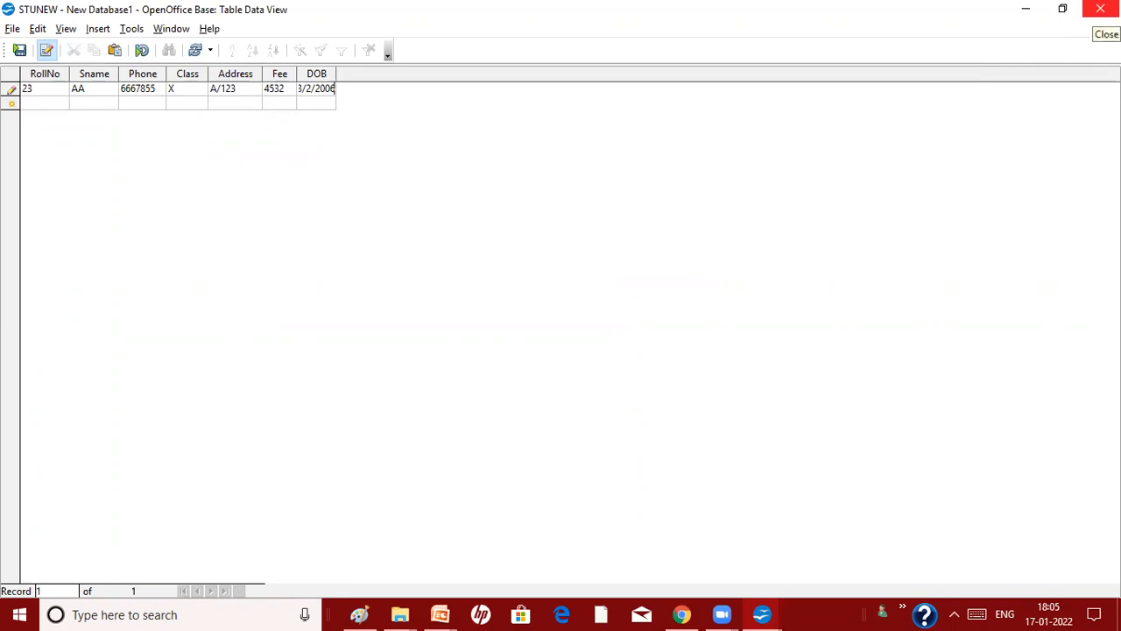
{"action": "left_click", "coordinate": [1100, 9]}
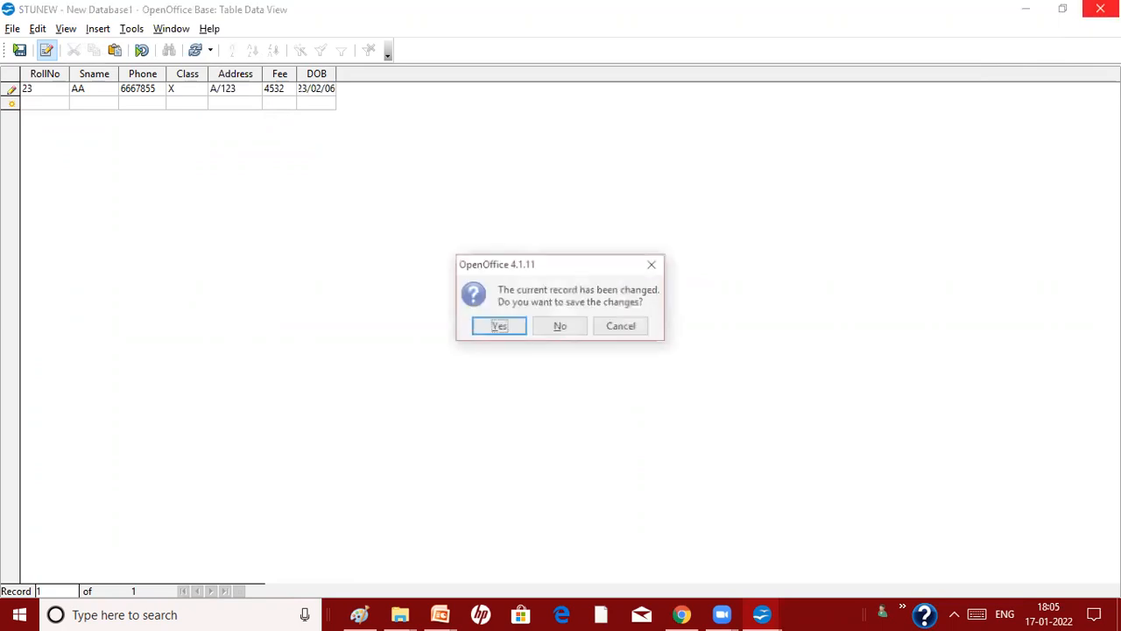
{"action": "left_click", "coordinate": [512, 327]}
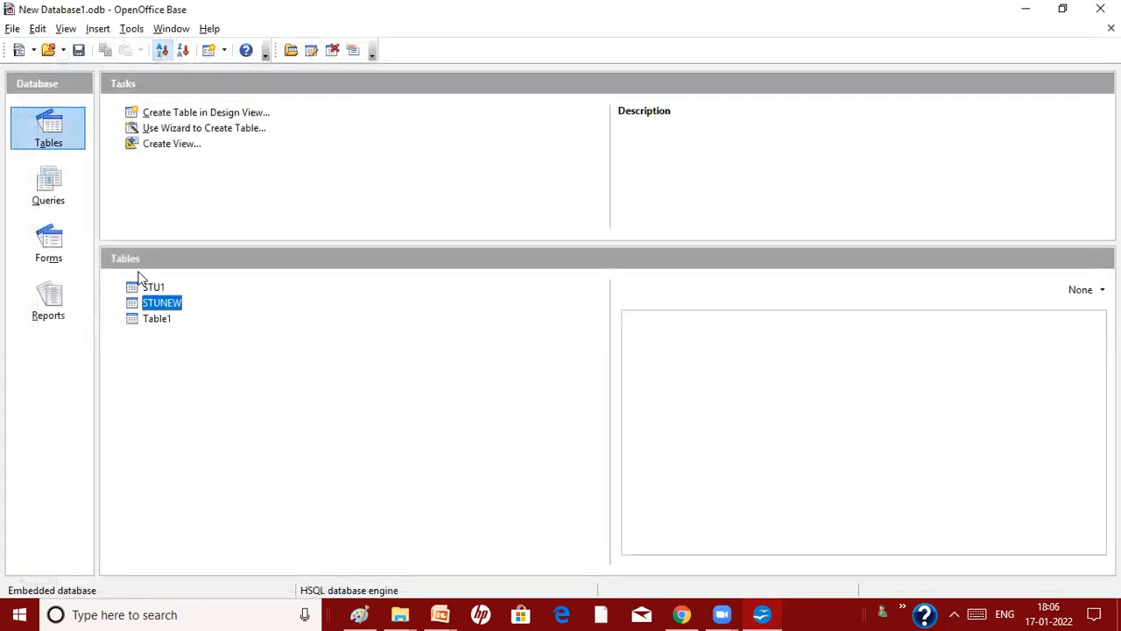
{"action": "double_click", "coordinate": [162, 303]}
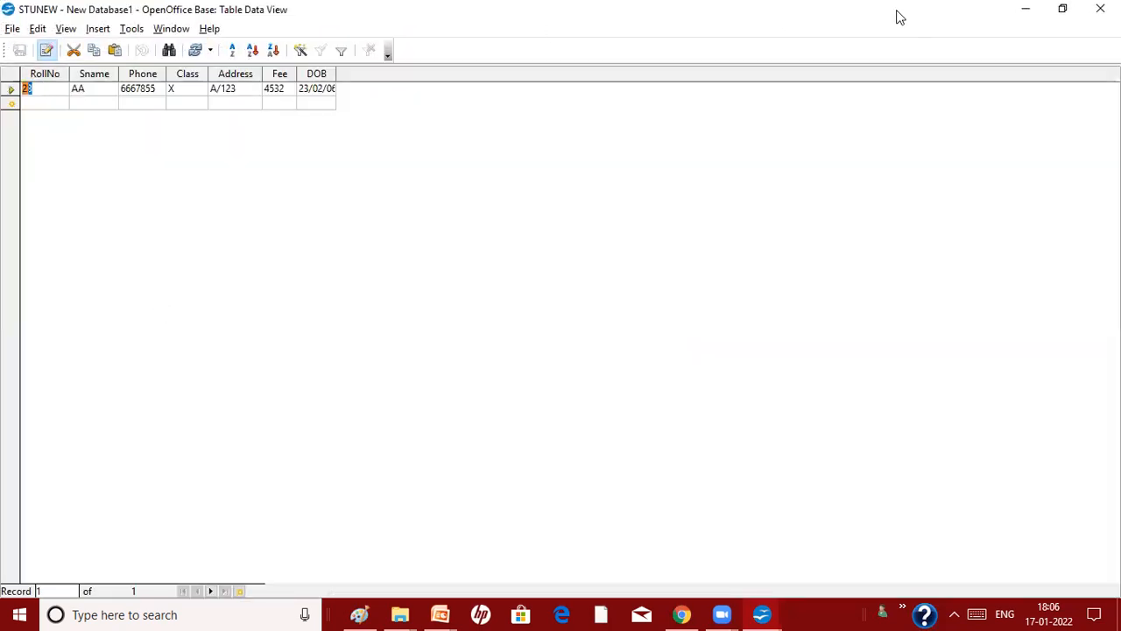
{"action": "left_click", "coordinate": [1100, 9]}
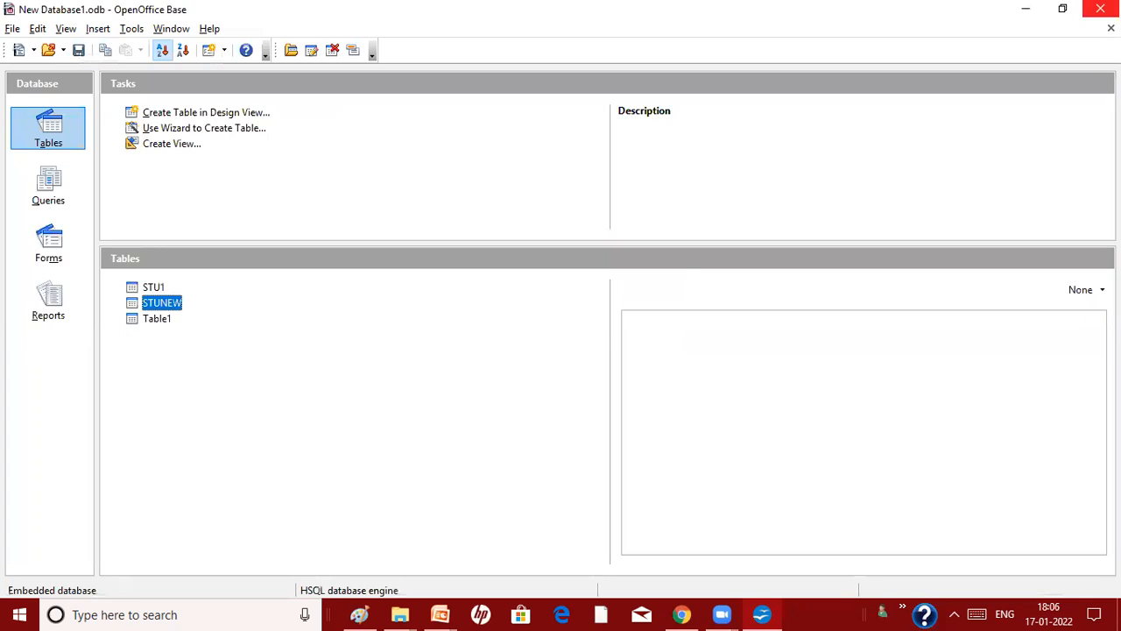